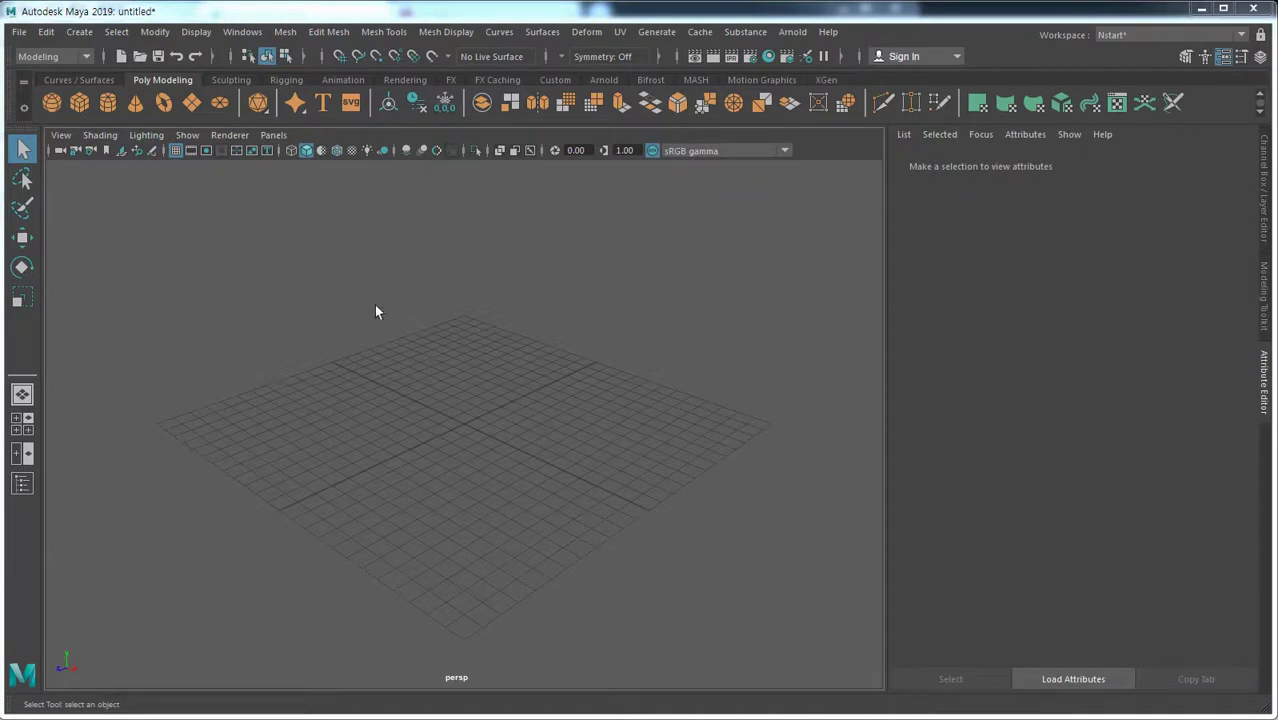
Create polygon cube pCube1 at the grid origin and zoom in on it
click(80, 103)
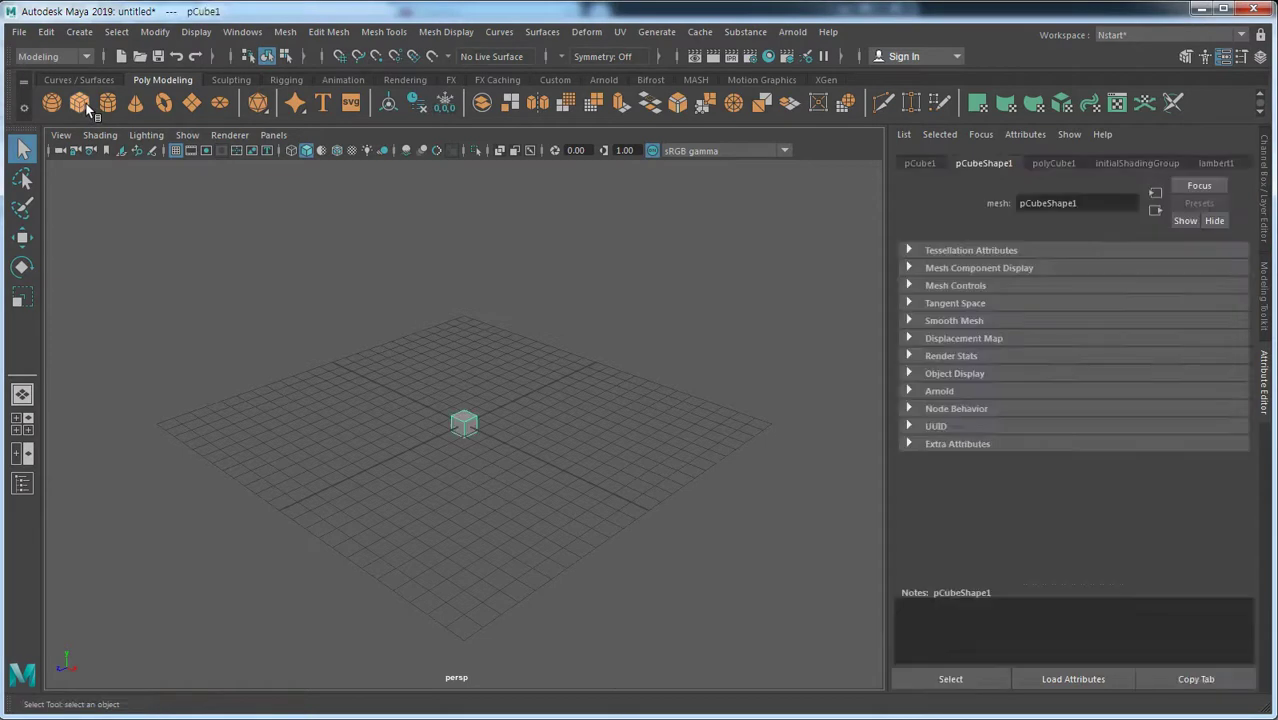
scroll(455, 444, up, 4)
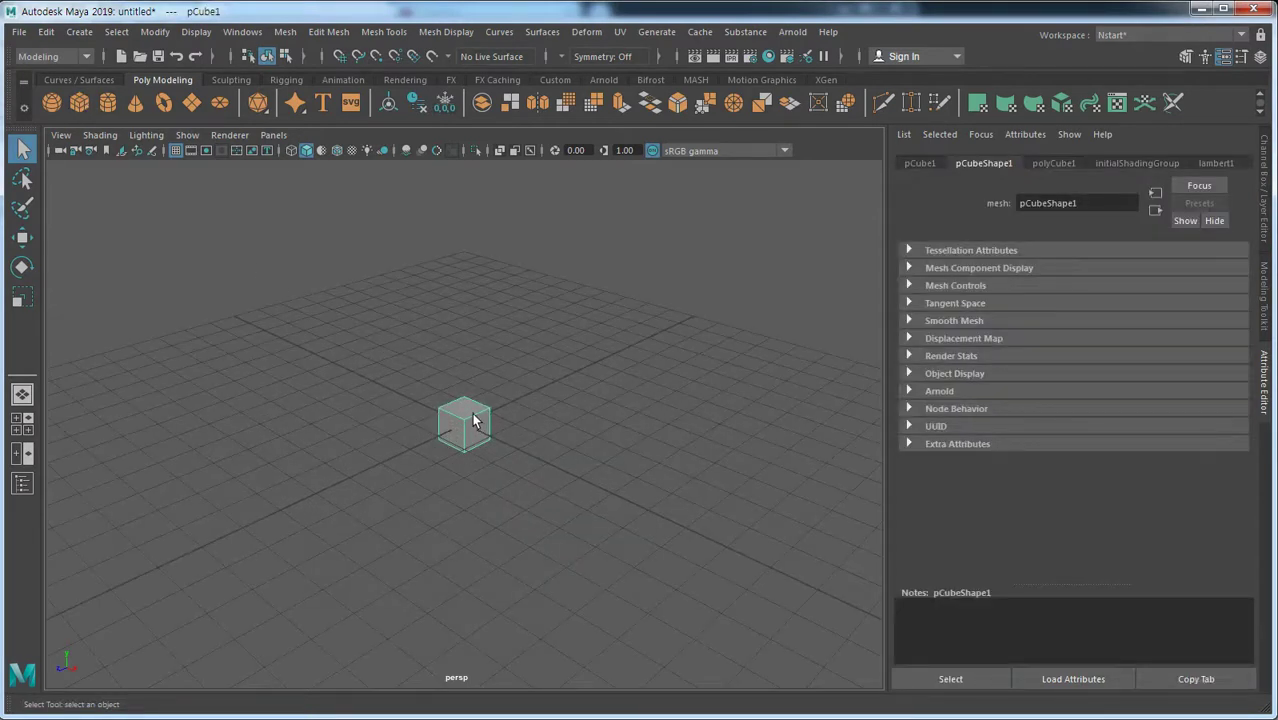
click(22, 237)
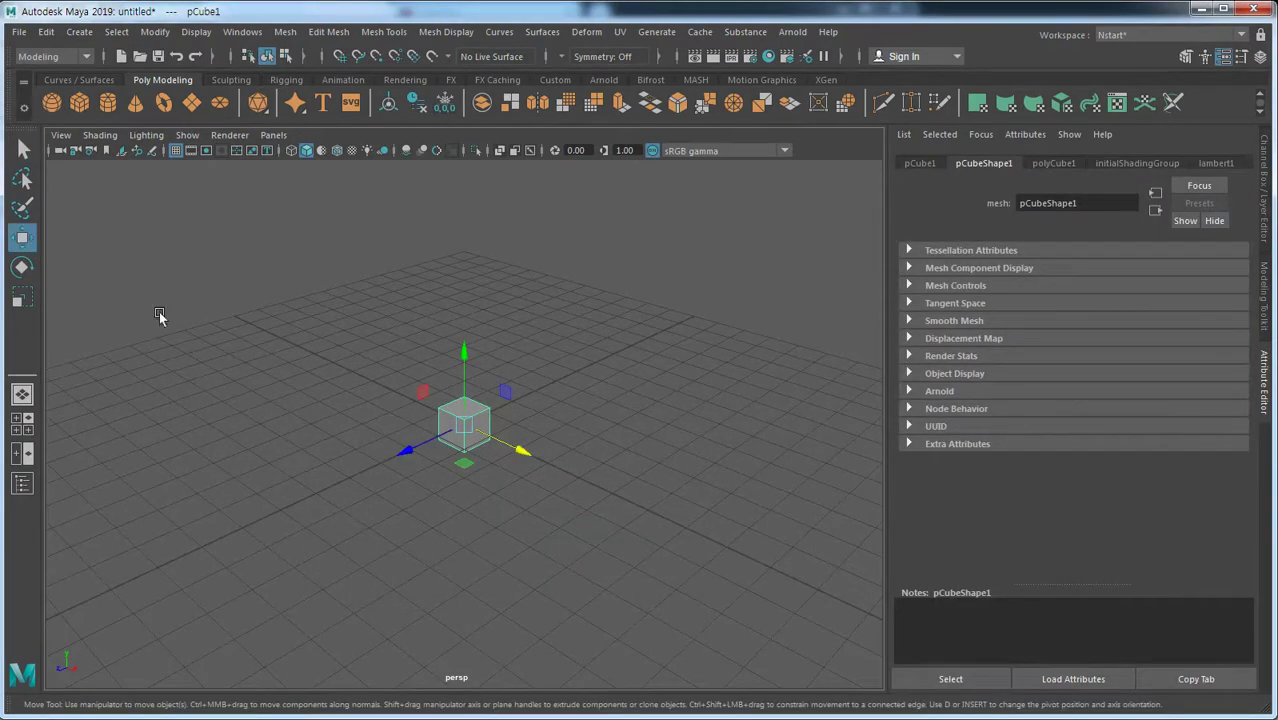
scroll(485, 474, up, 2)
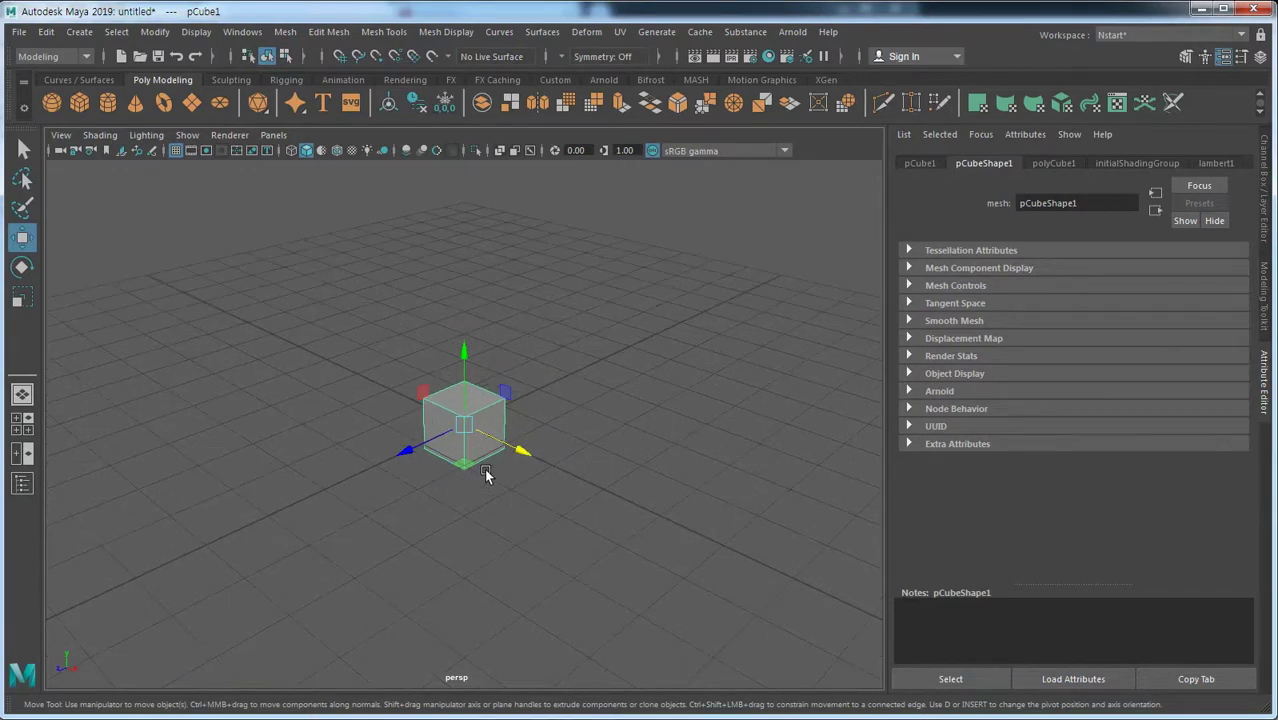
key(ctrl+z)
Tumble the camera to look down on pCube1 from a higher angle, adjusting zoom
mouse_move(476, 441)
alt+mouse_down()
mouse_move(542, 391)
mouse_move(653, 437)
mouse_move(636, 489)
mouse_move(425, 458)
mouse_move(460, 440)
mouse_move(431, 442)
alt+mouse_up()
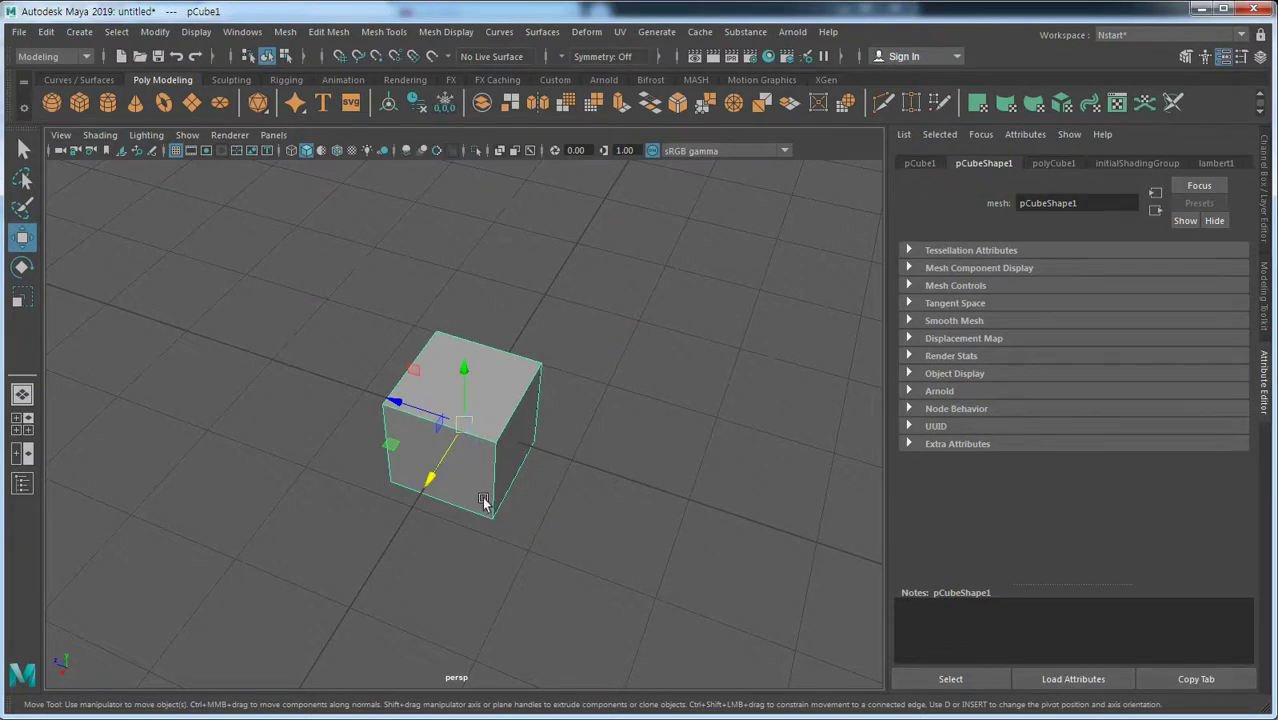
scroll(483, 502, down, 3)
scroll(483, 502, down, 2)
scroll(491, 487, up, 2)
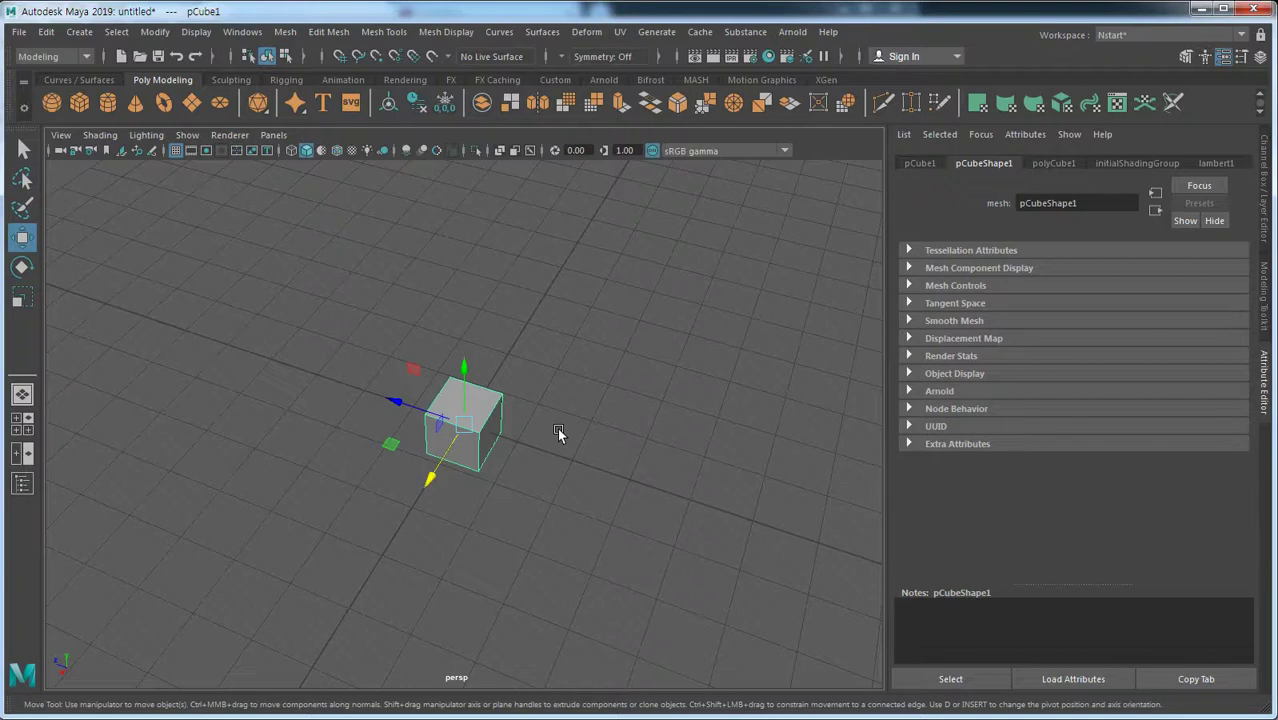
Move the cube's pivot off to its left, about 4.281 units along Z
key(d)
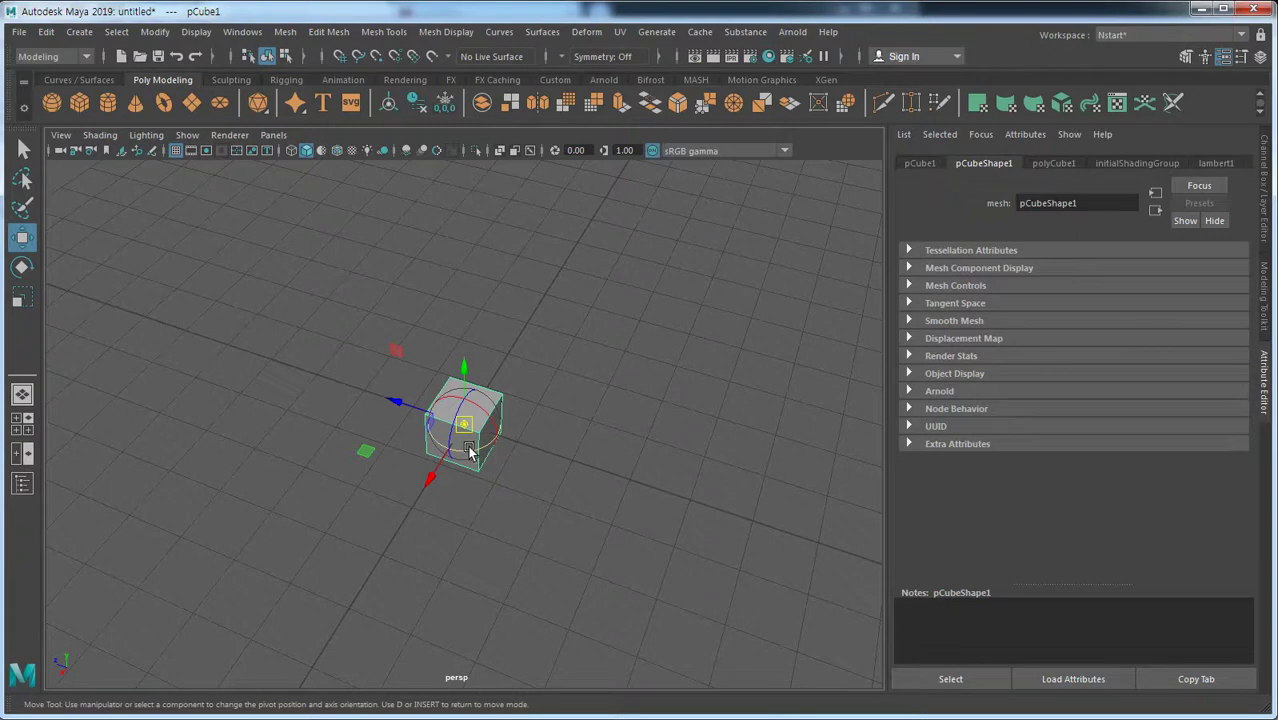
mouse_move(471, 450)
mouse_down()
mouse_move(476, 440)
mouse_move(476, 470)
mouse_up()
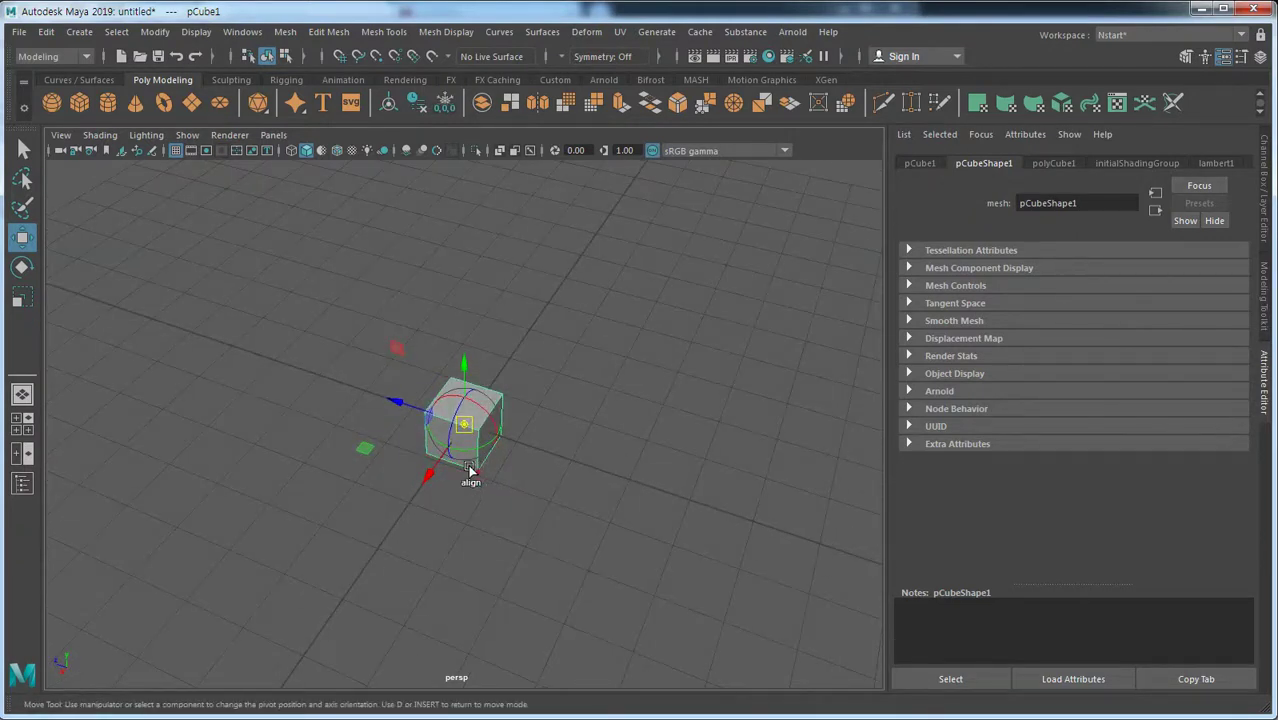
drag(402, 403, 213, 344)
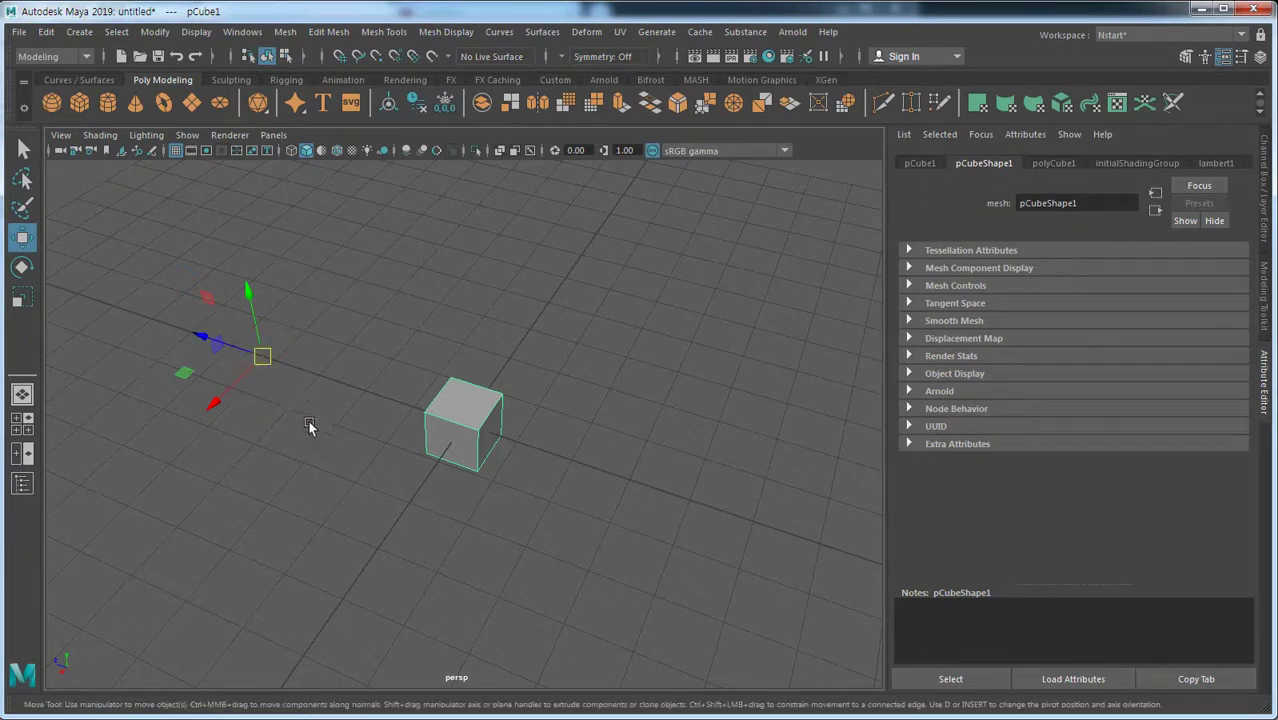
Reselect the cube and rotate it about 8.937 degrees on Y around its offset pivot
click(376, 491)
click(466, 428)
click(22, 268)
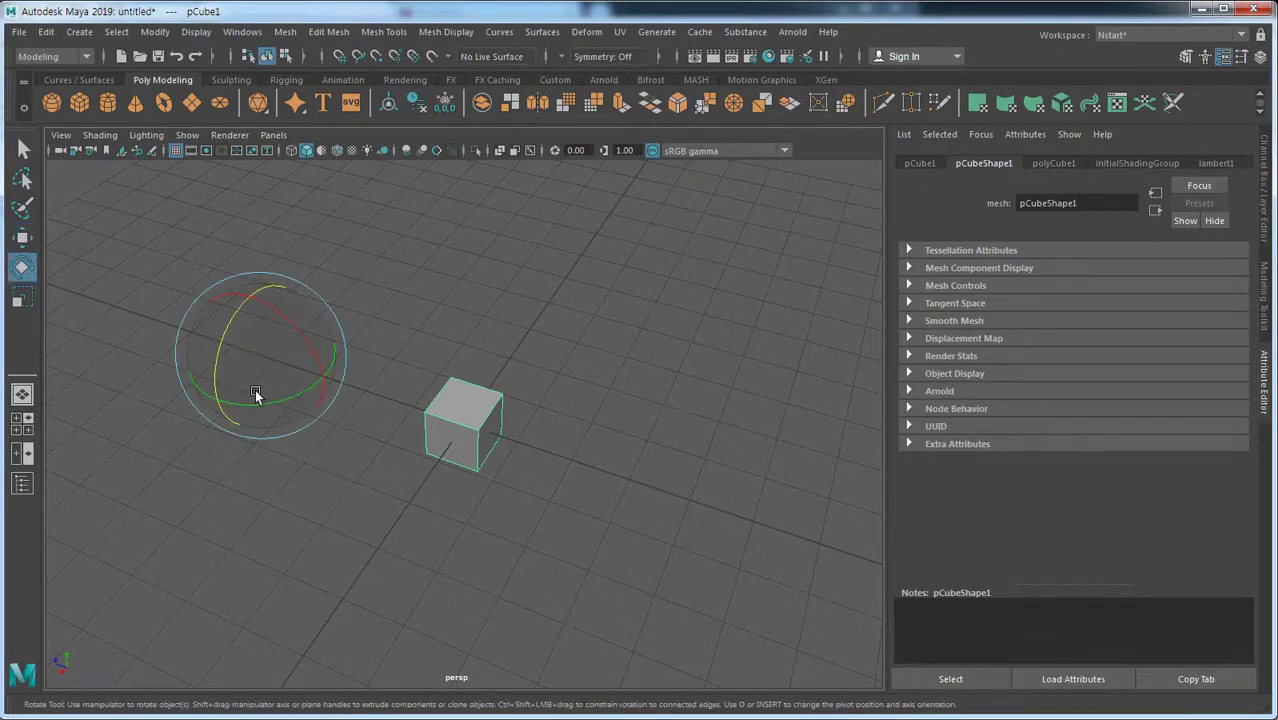
mouse_move(282, 395)
mouse_down()
mouse_move(262, 403)
mouse_move(280, 406)
mouse_up()
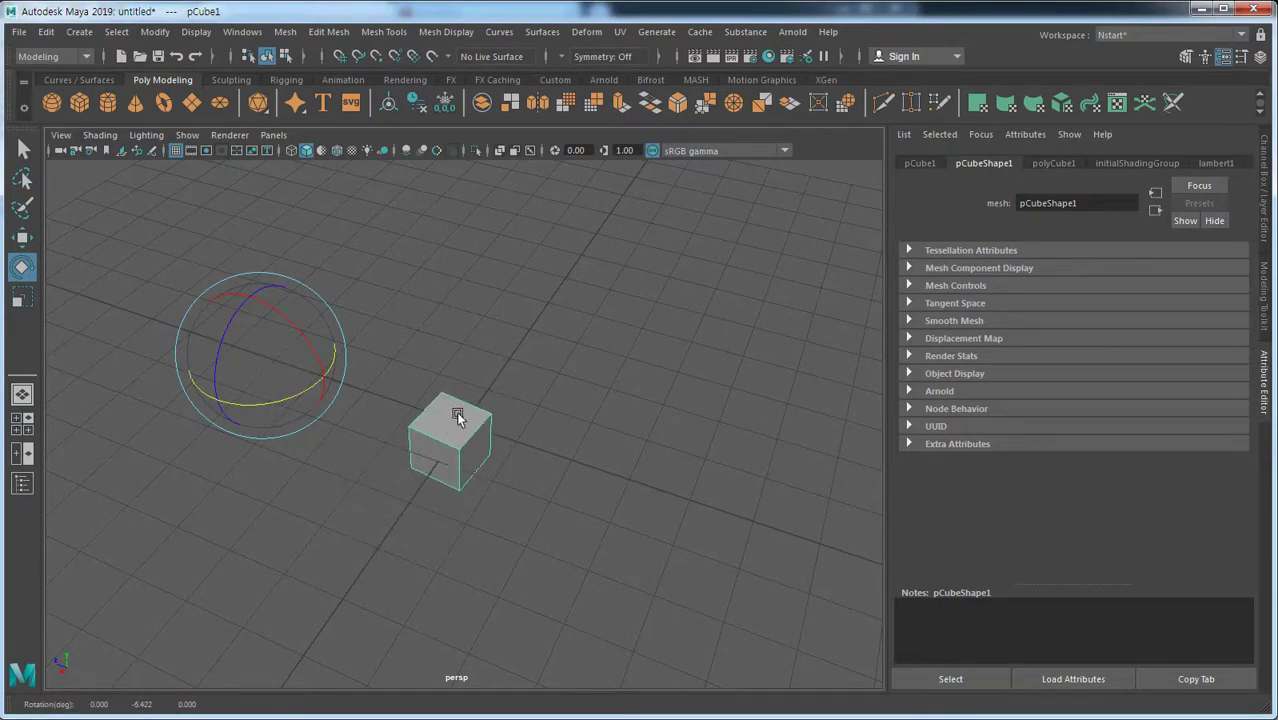
mouse_move(304, 390)
mouse_down()
mouse_move(270, 398)
mouse_move(320, 381)
mouse_up()
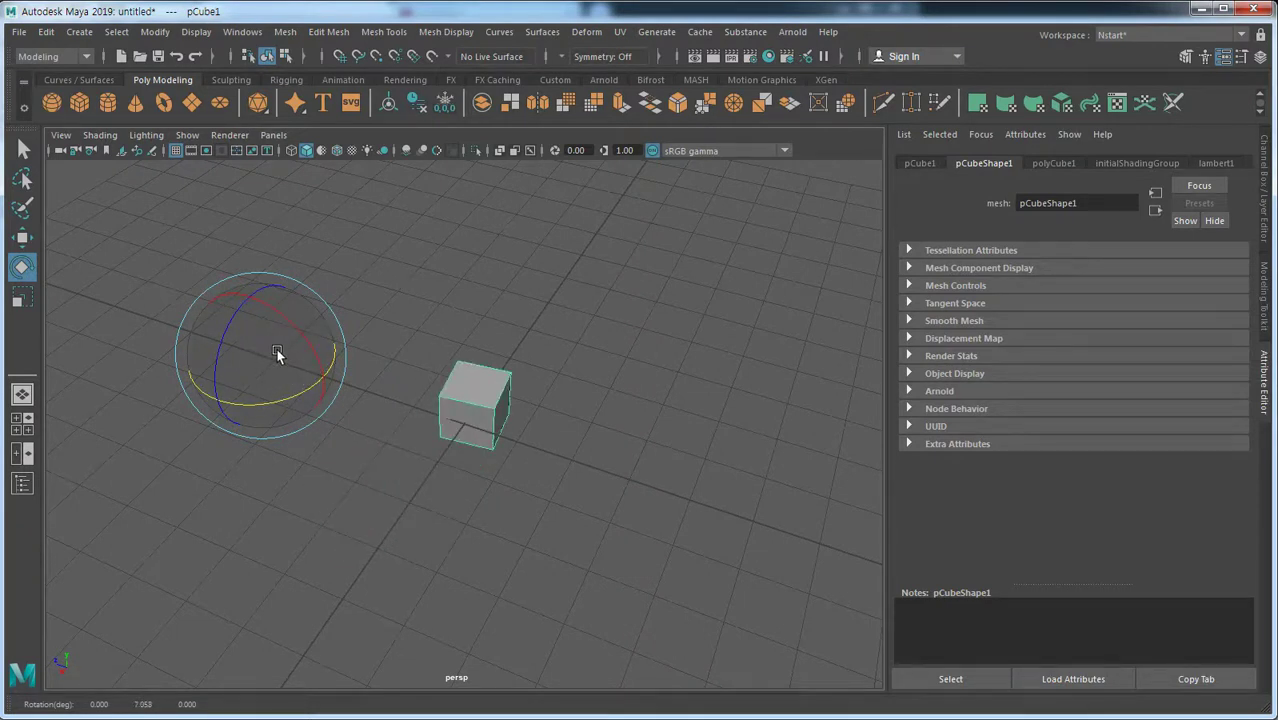
drag(311, 384, 311, 385)
Scale the cube down toward its offset pivot, undoing the last scale change
click(22, 297)
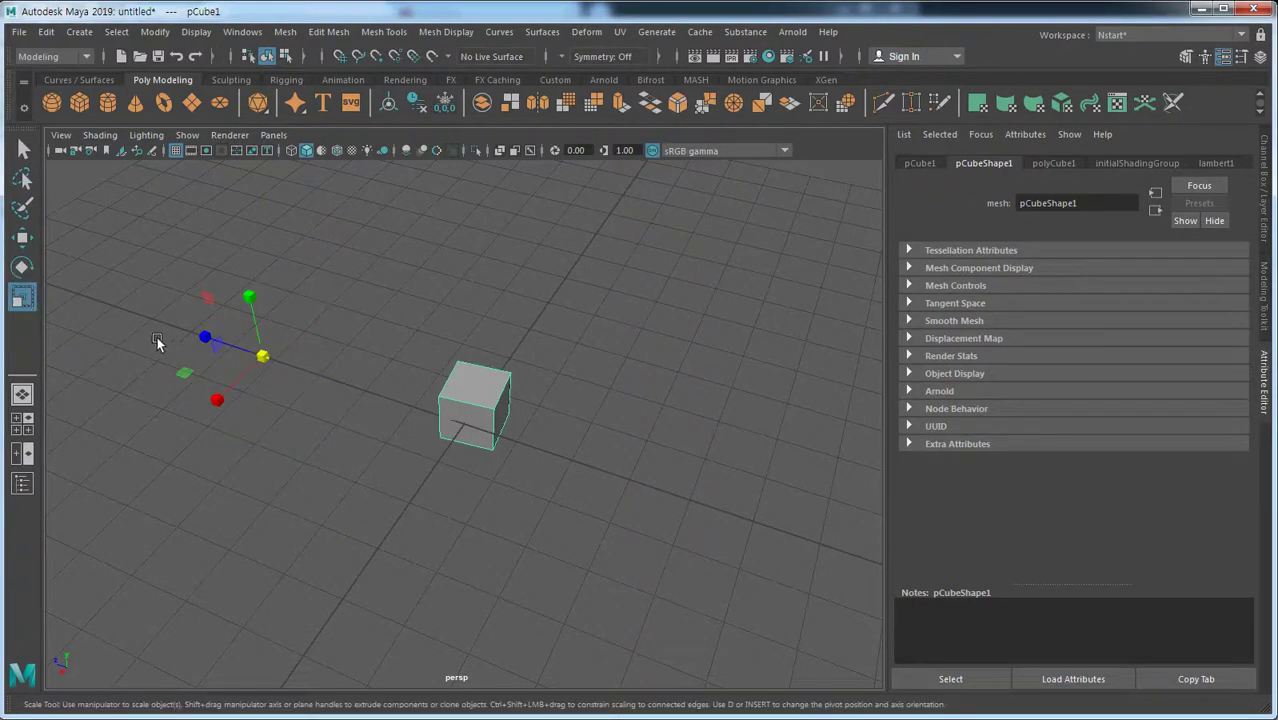
drag(204, 337, 198, 336)
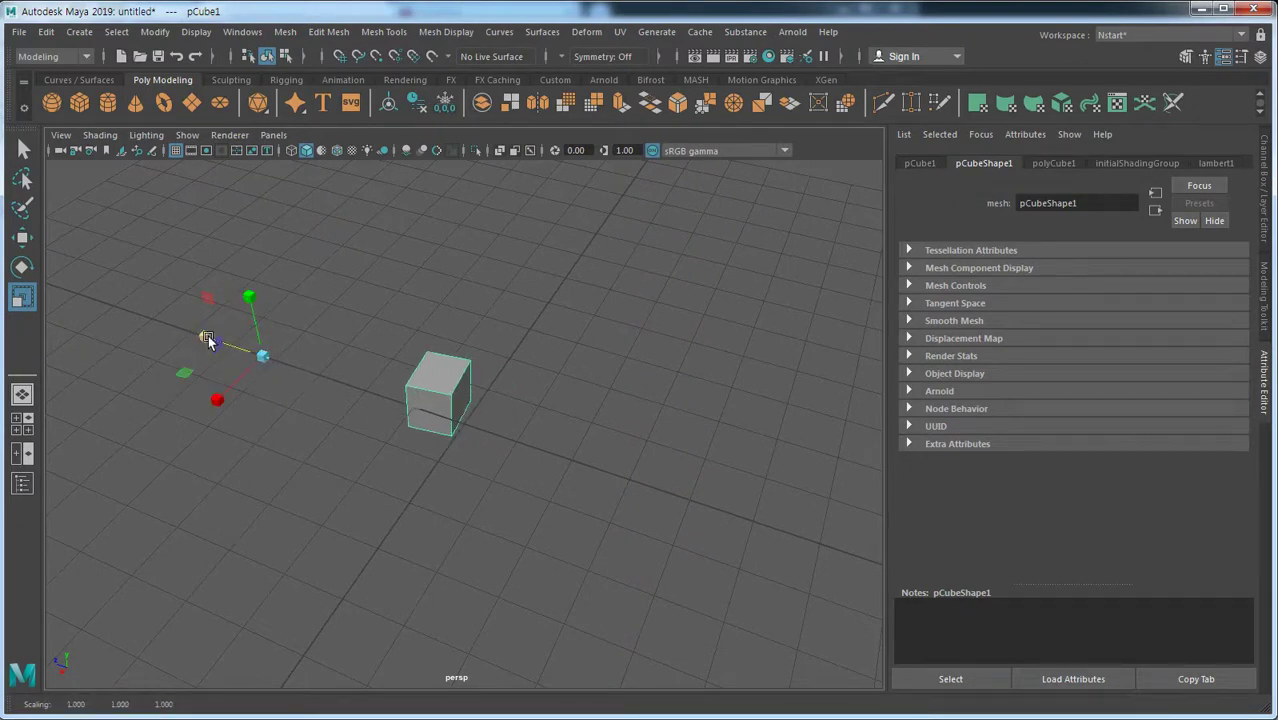
drag(208, 335, 229, 343)
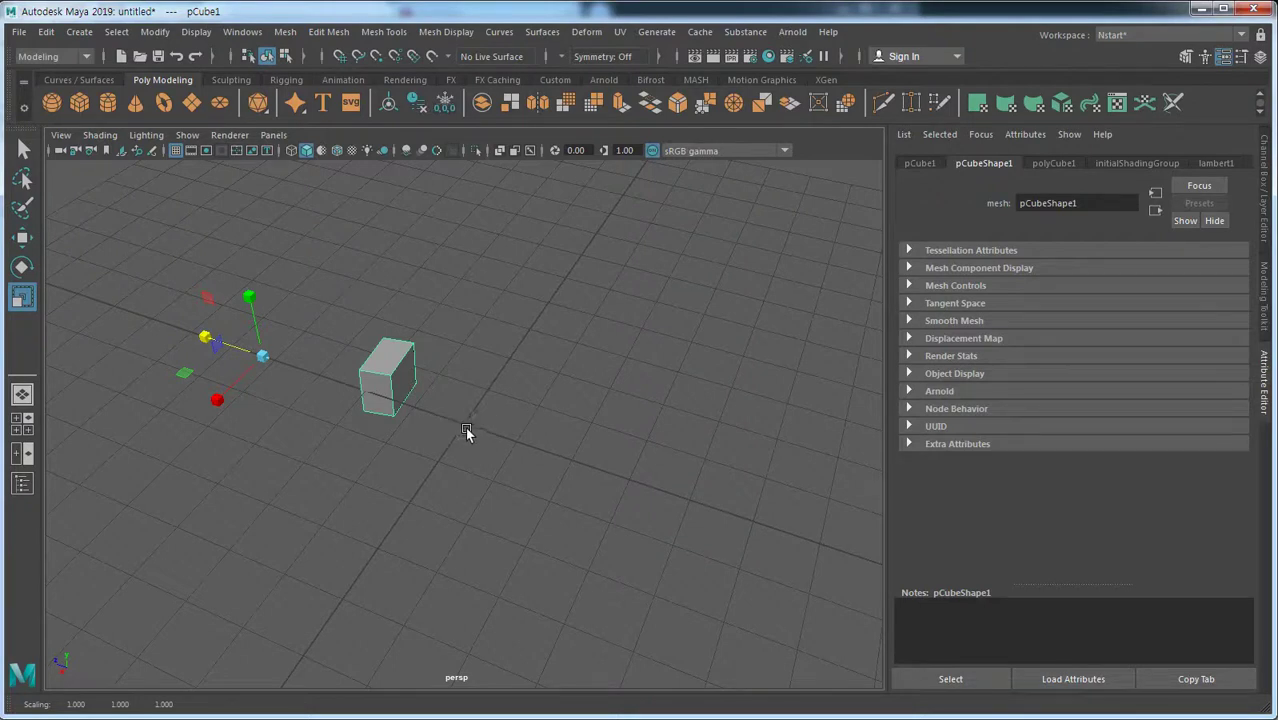
key(ctrl+z)
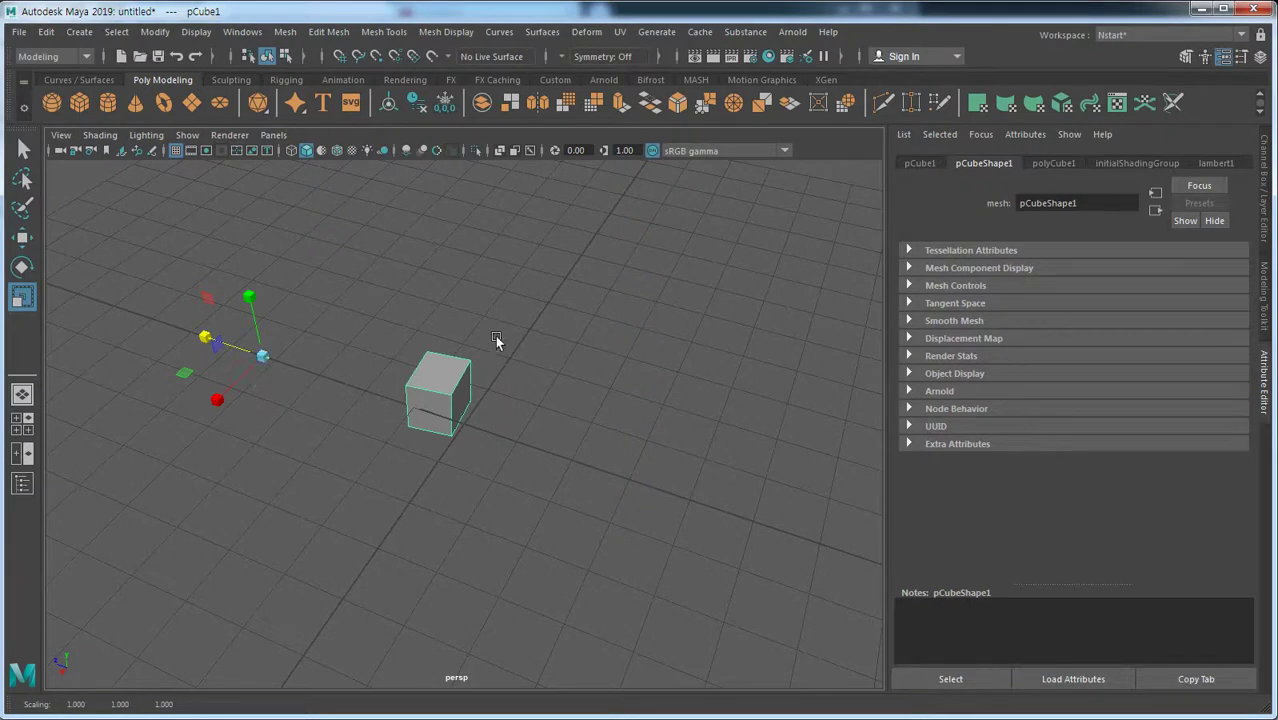
Center the cube's pivot and rotate it in place to about -81.852 degrees on Y
click(160, 33)
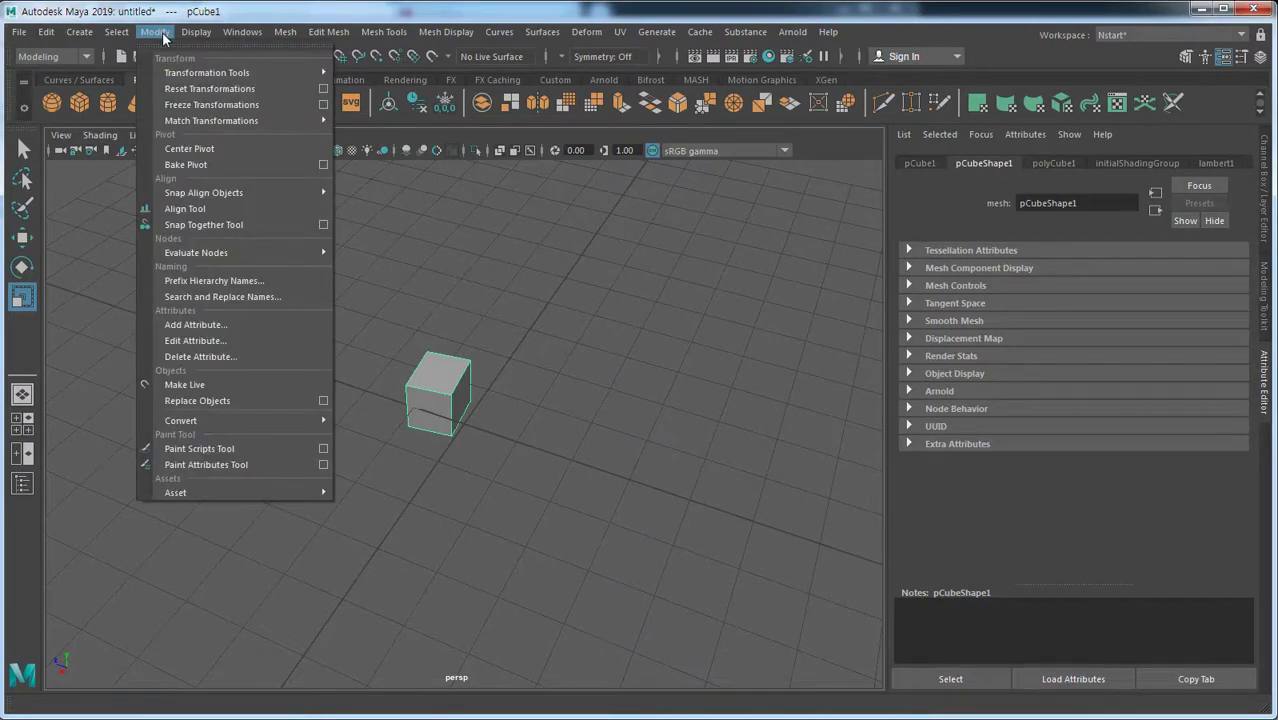
click(222, 149)
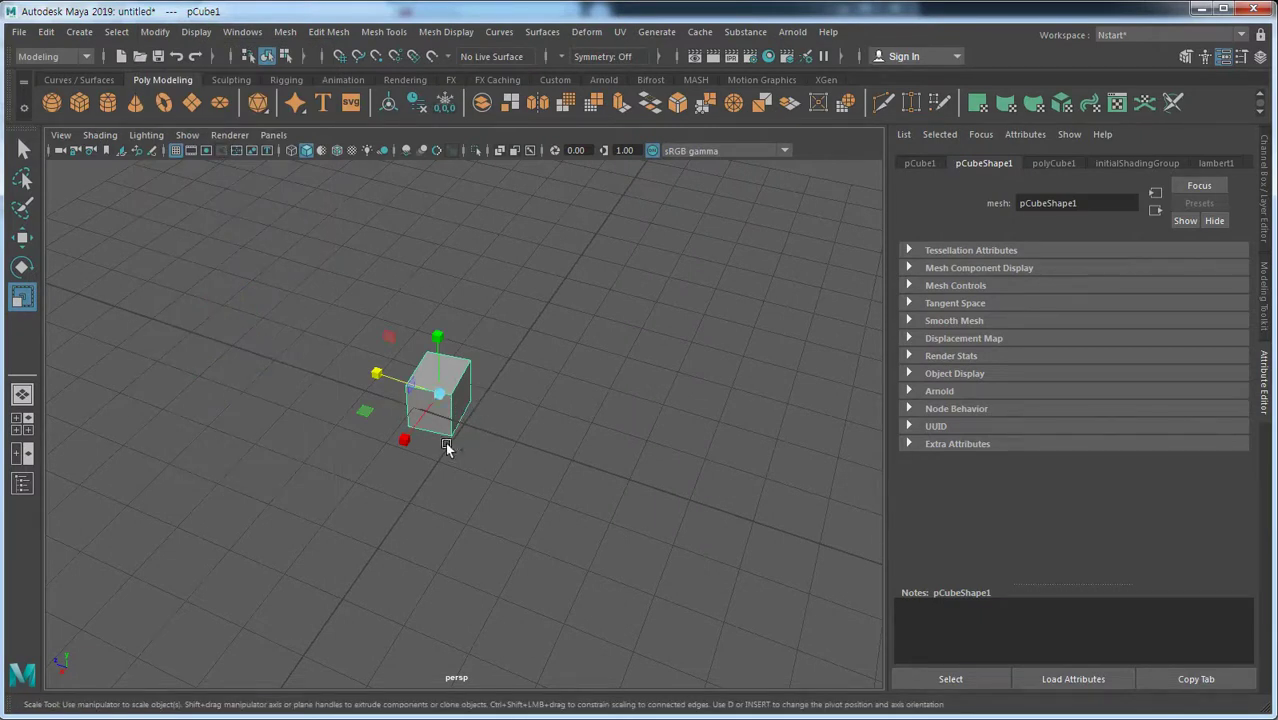
alt+drag(448, 458, 177, 332)
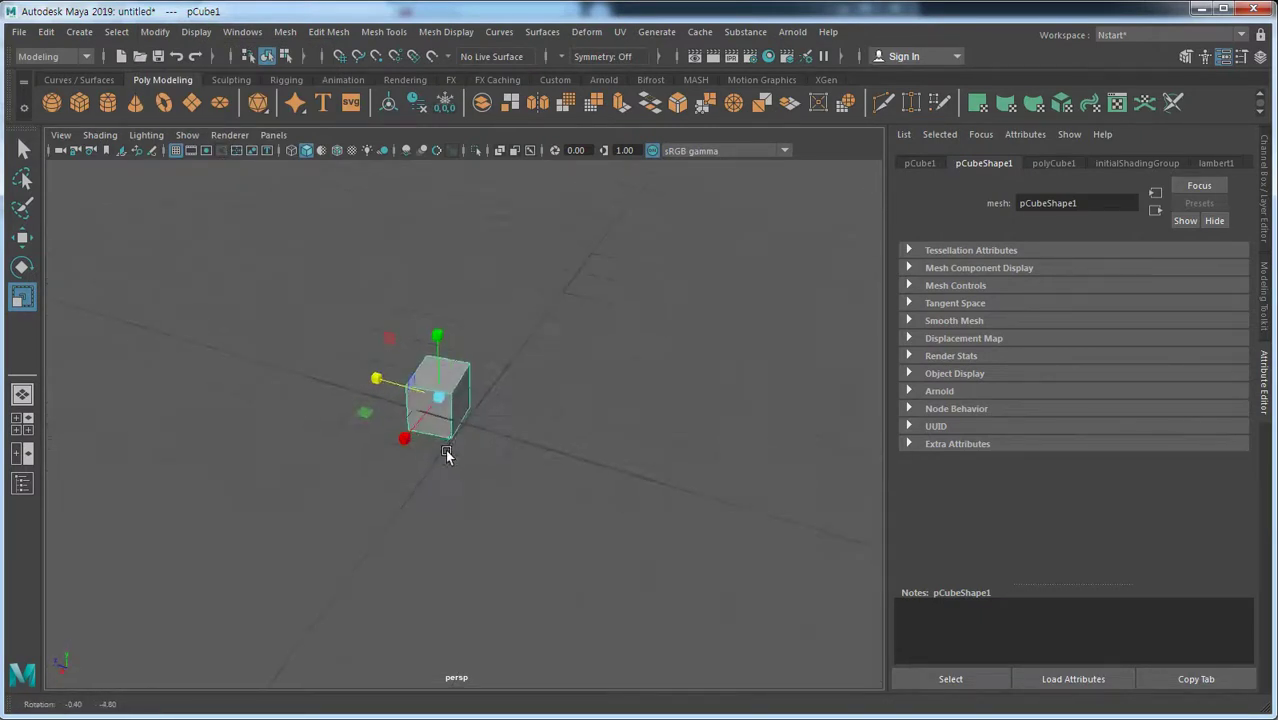
click(22, 266)
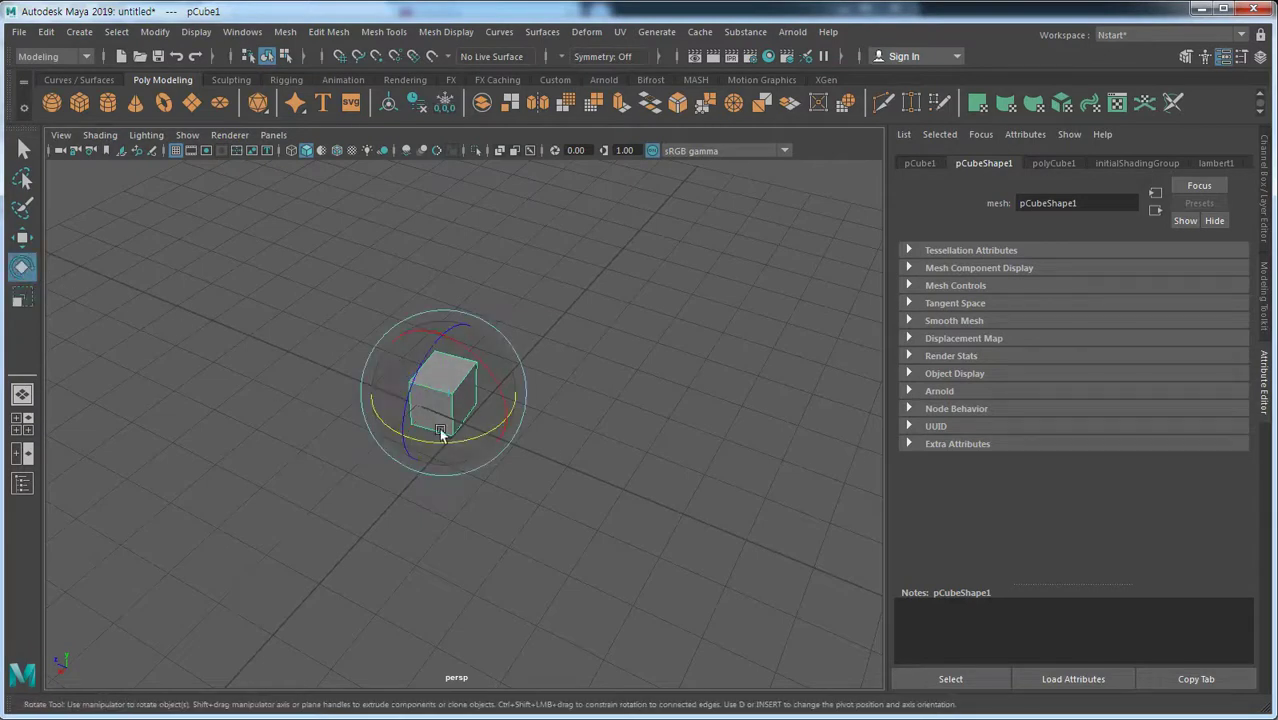
drag(480, 429, 458, 406)
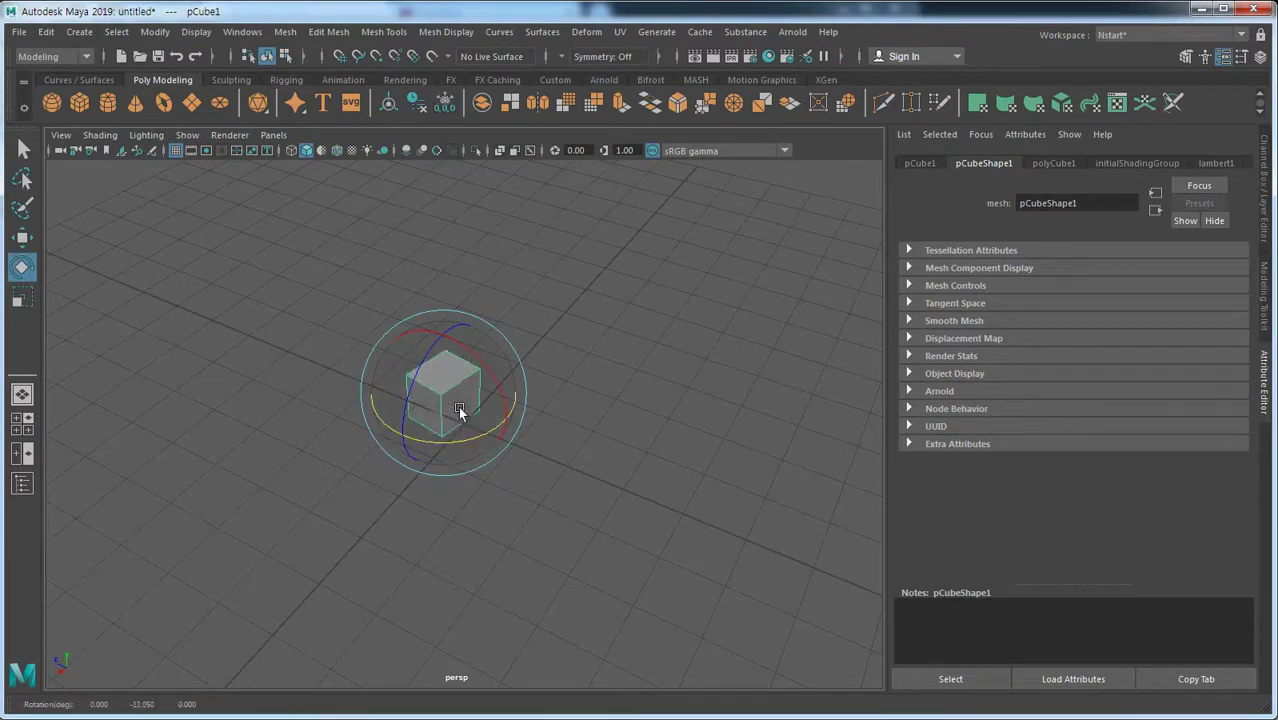
mouse_move(489, 426)
mouse_down()
mouse_move(508, 423)
mouse_move(400, 427)
mouse_move(515, 480)
mouse_up()
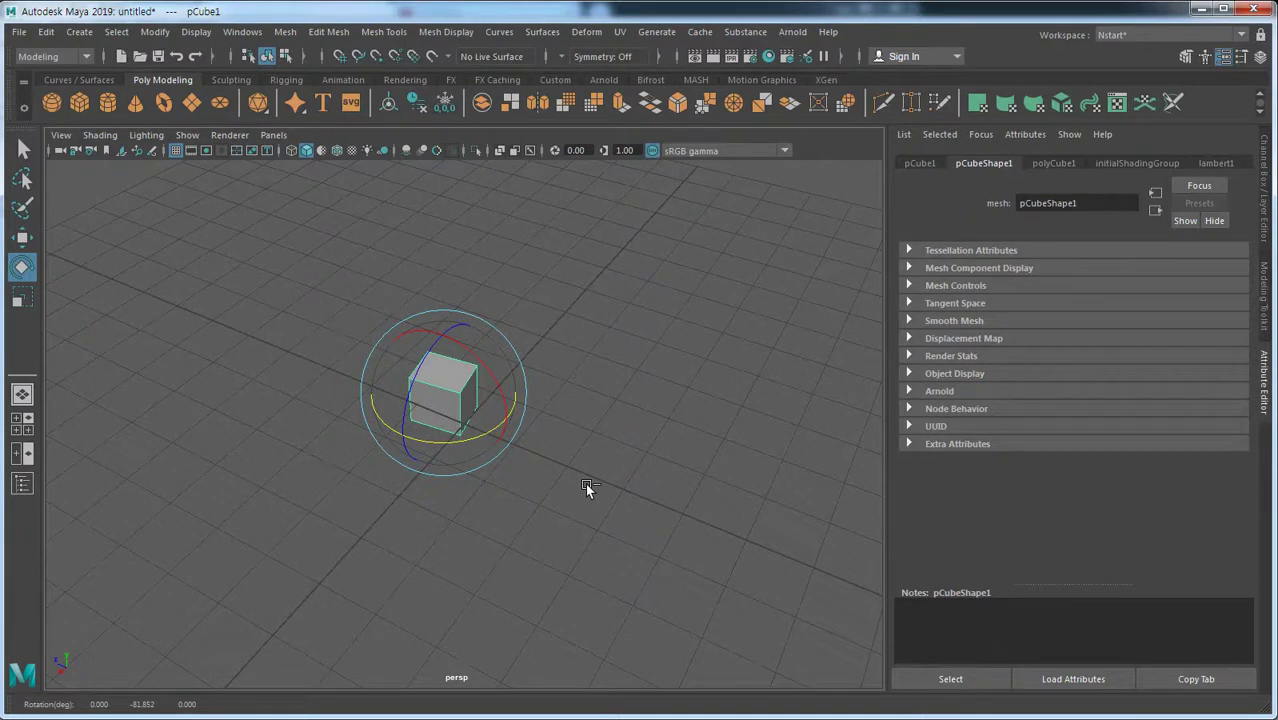
Delete pCube1 from the scene
key(Delete)
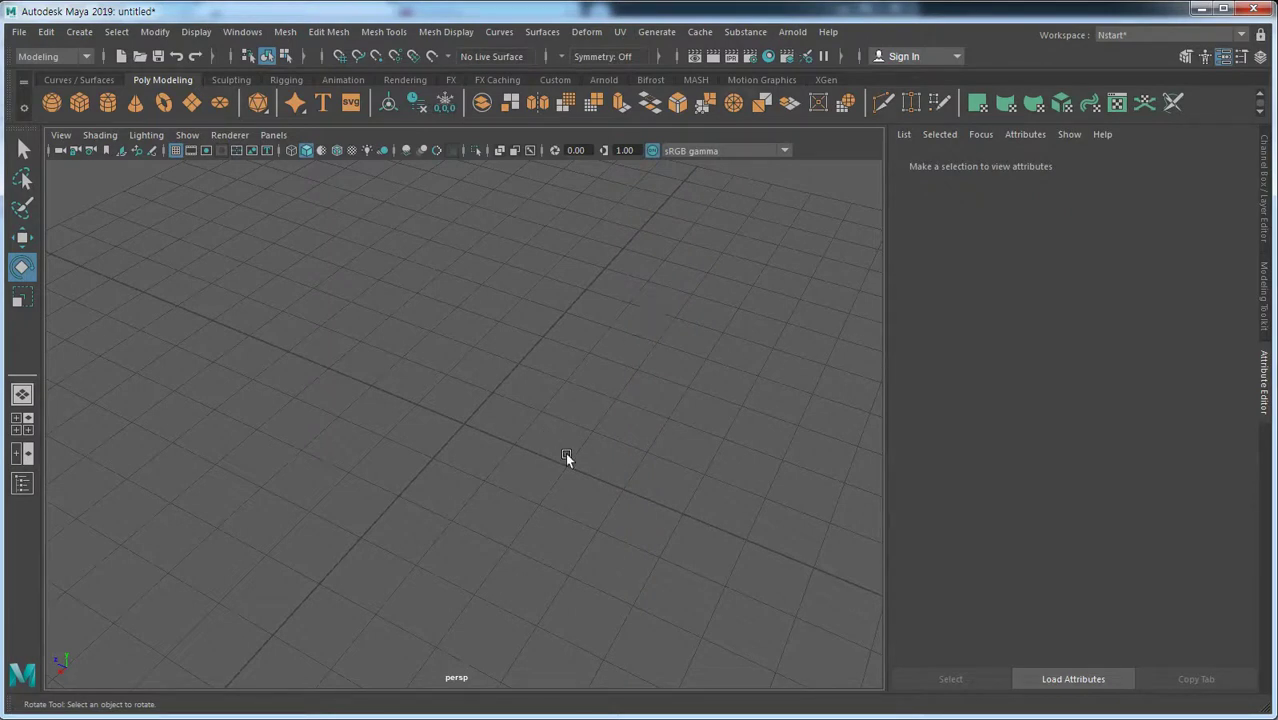
Switch the viewport from perspective to the top orthographic camera using the hotbox
key(space)
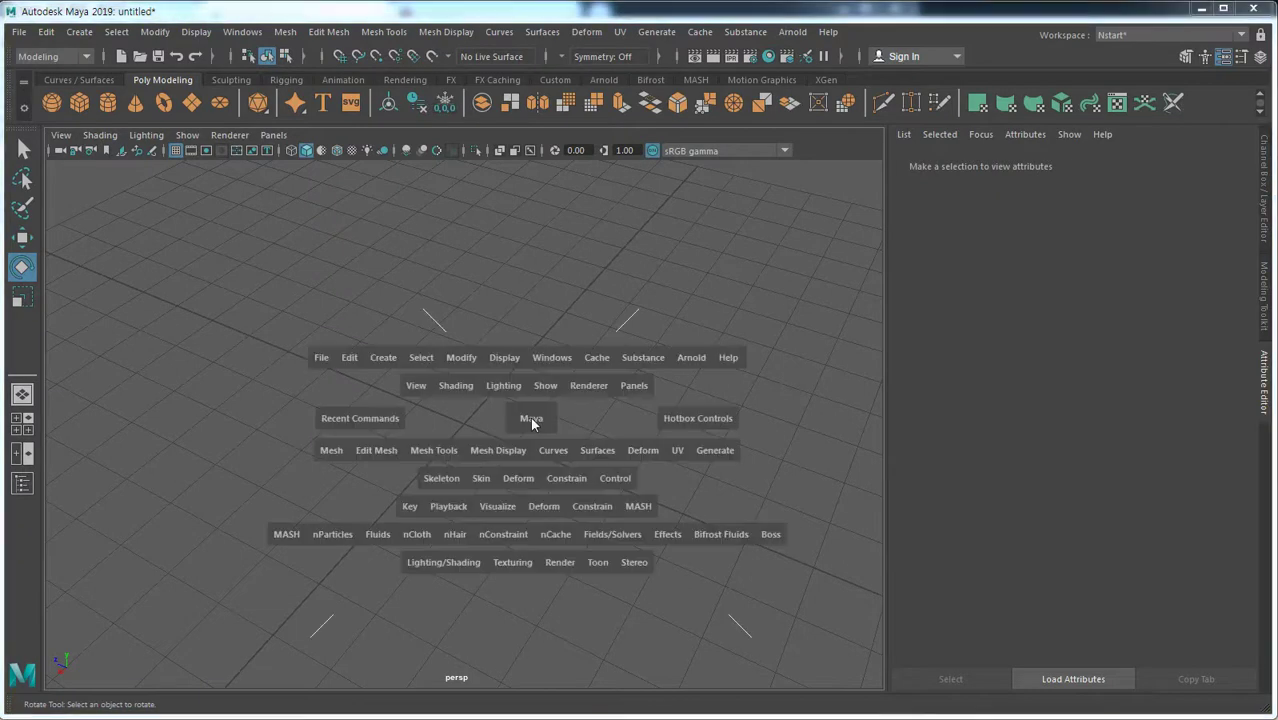
click(530, 417)
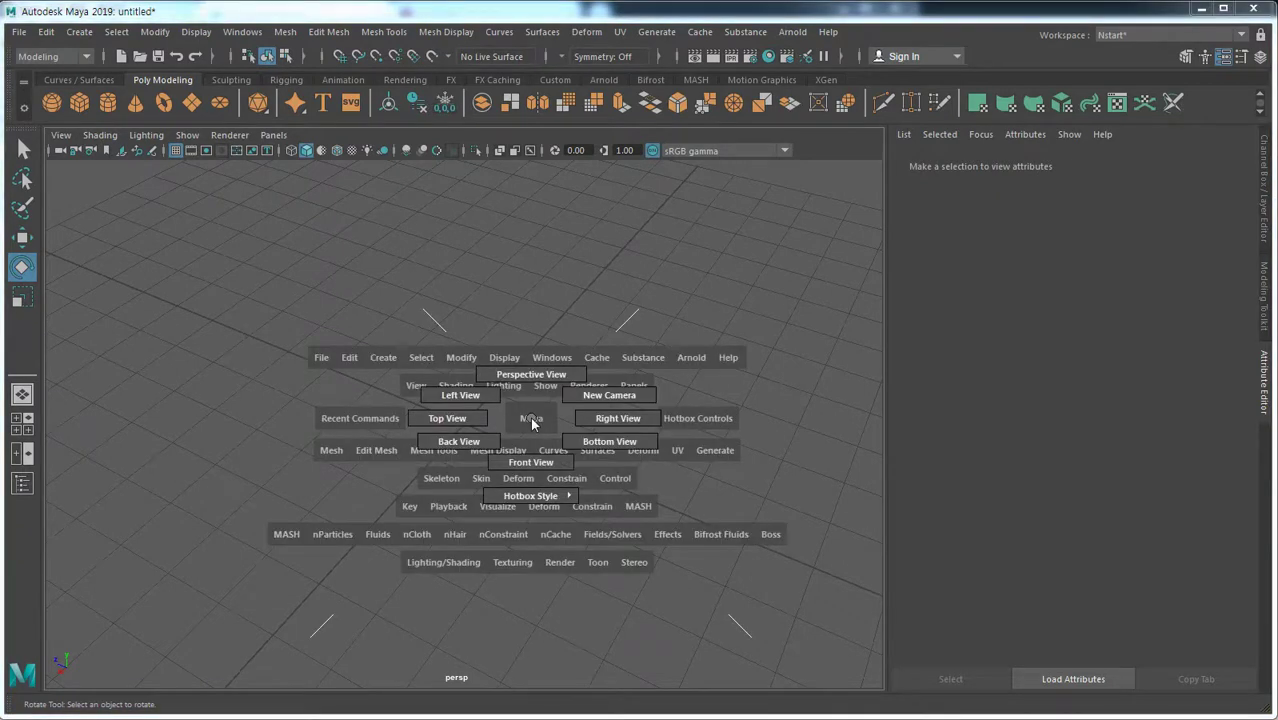
drag(530, 417, 488, 424)
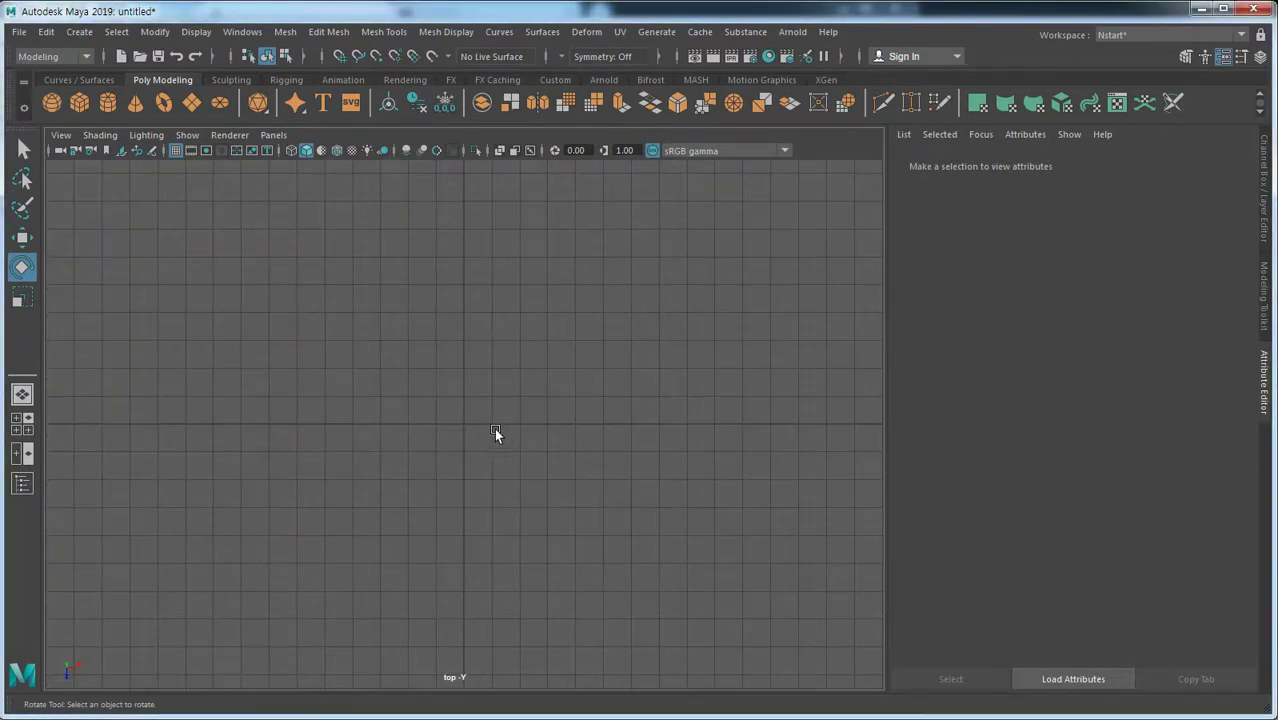
Create a polygon sphere moved right along X, add a cone at the origin, reselect the sphere
click(55, 103)
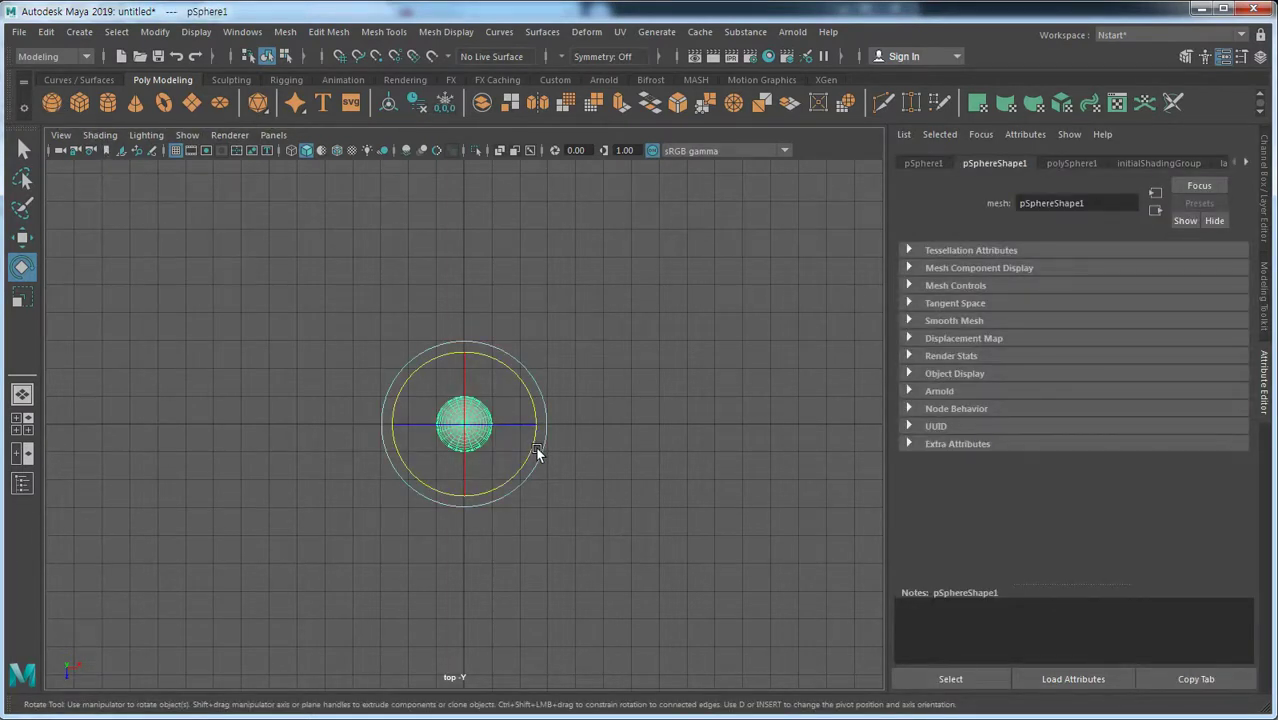
key(w)
drag(550, 425, 730, 426)
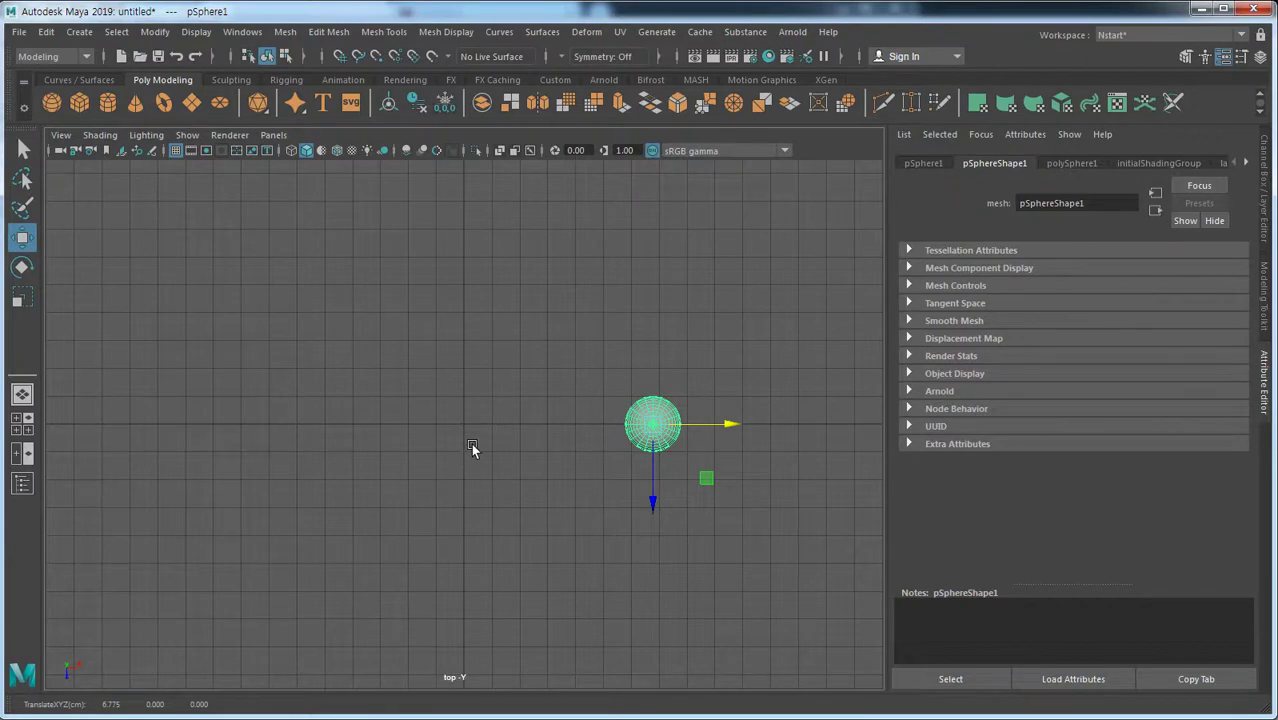
click(135, 104)
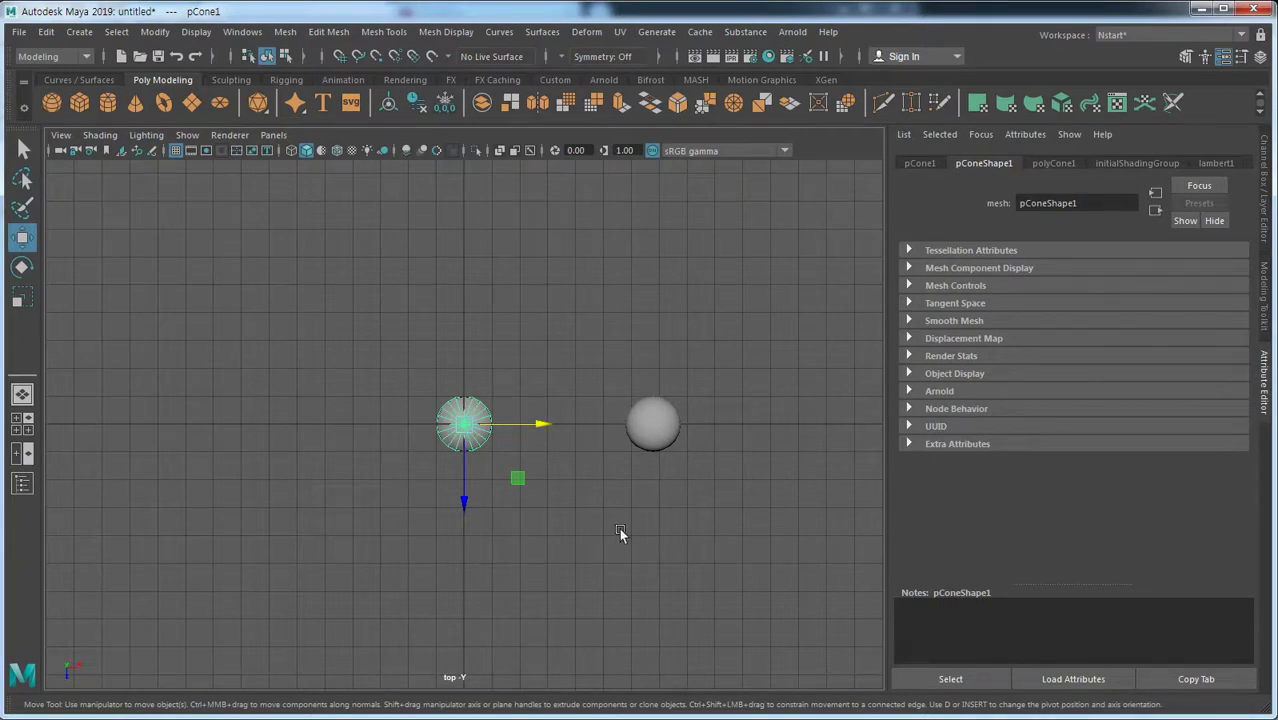
click(659, 432)
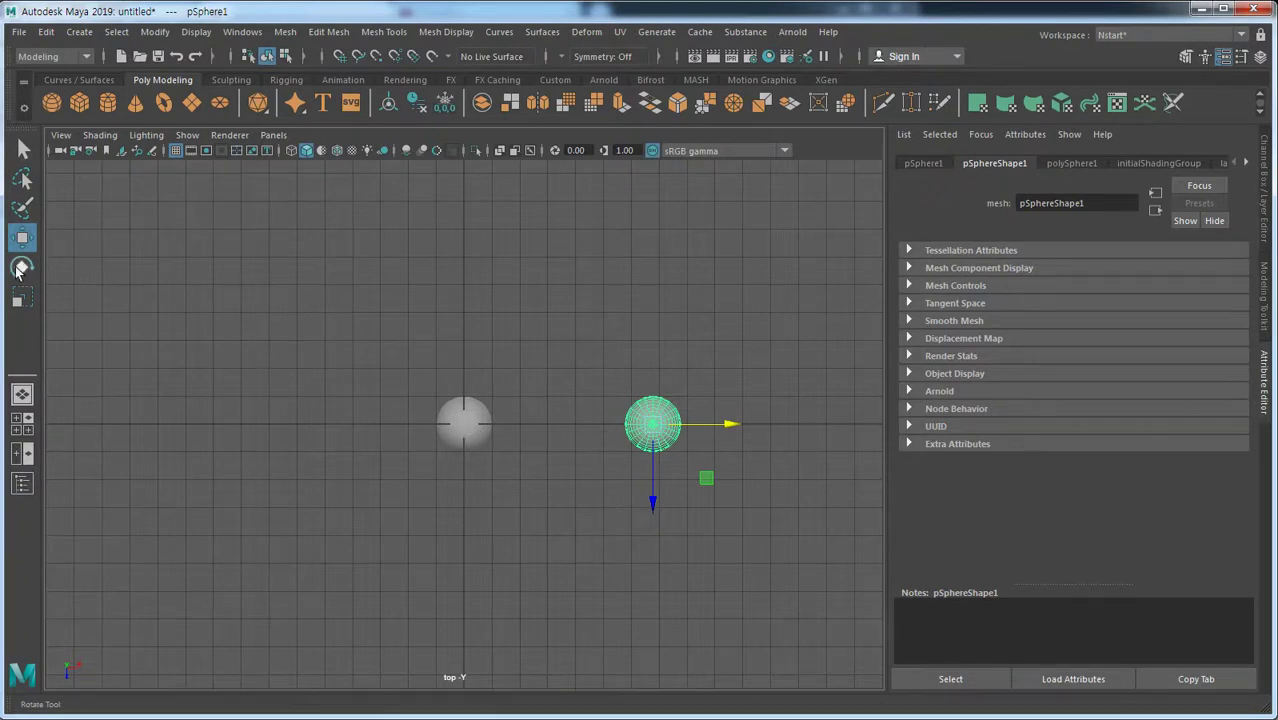
Rotate the sphere, then drag its pivot left along X to the cone's centre
key(e)
drag(727, 421, 750, 466)
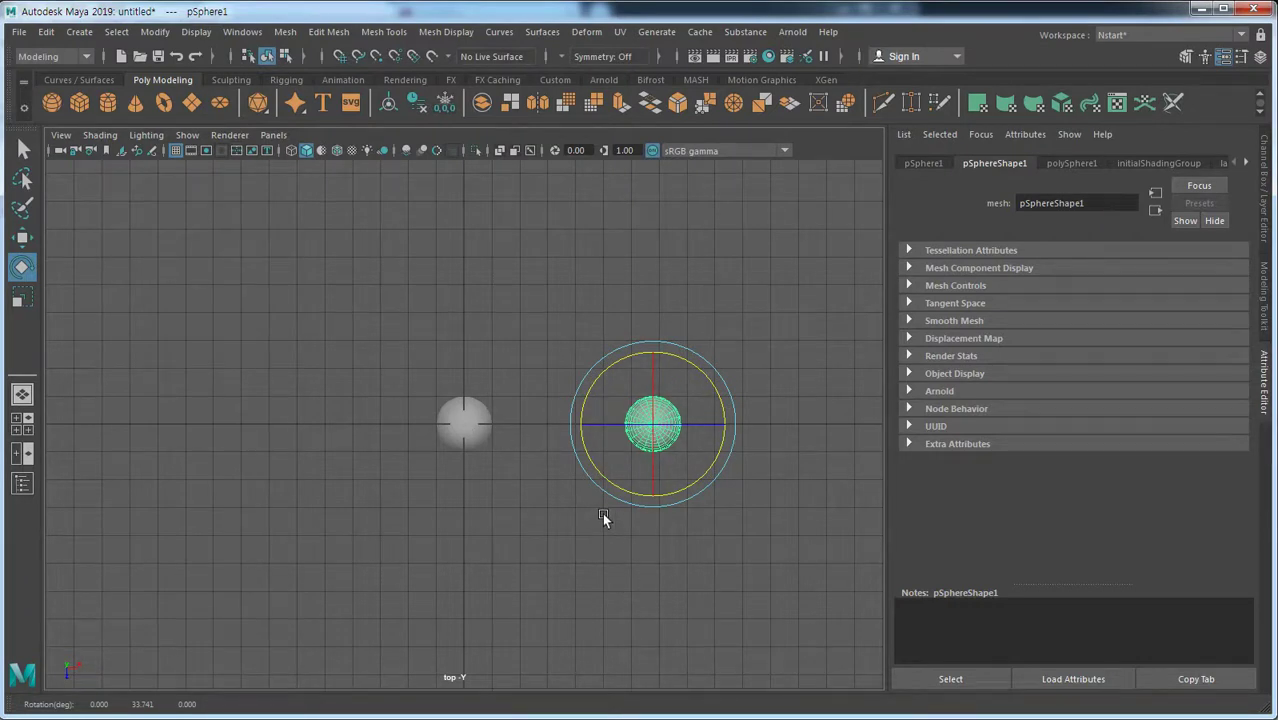
key(d)
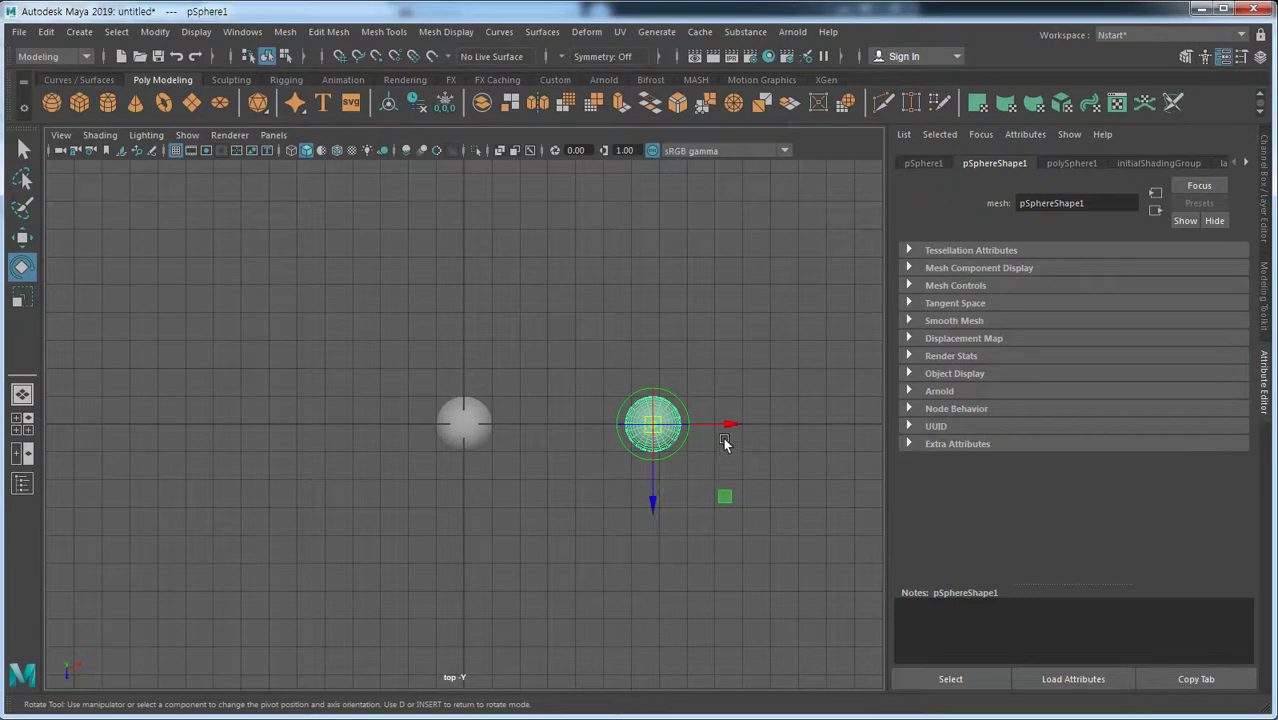
drag(731, 423, 544, 430)
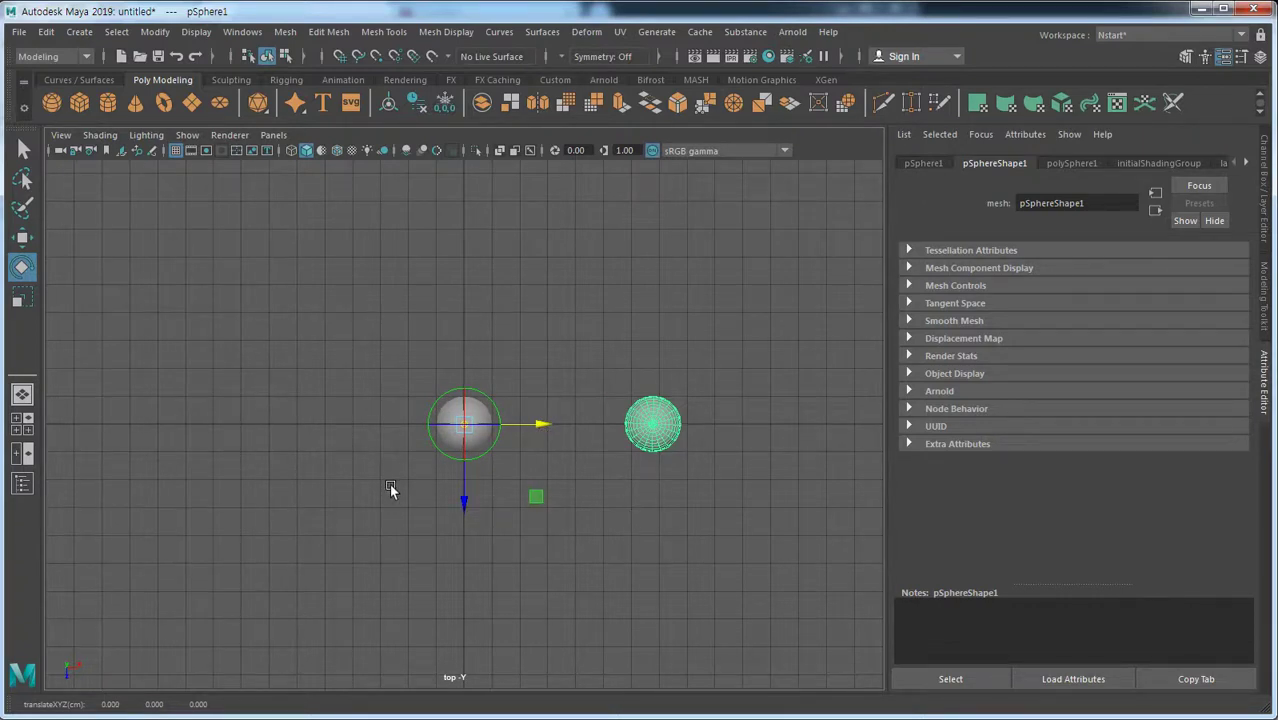
Leave pivot editing and select the sphere to the right of the cone
key(e)
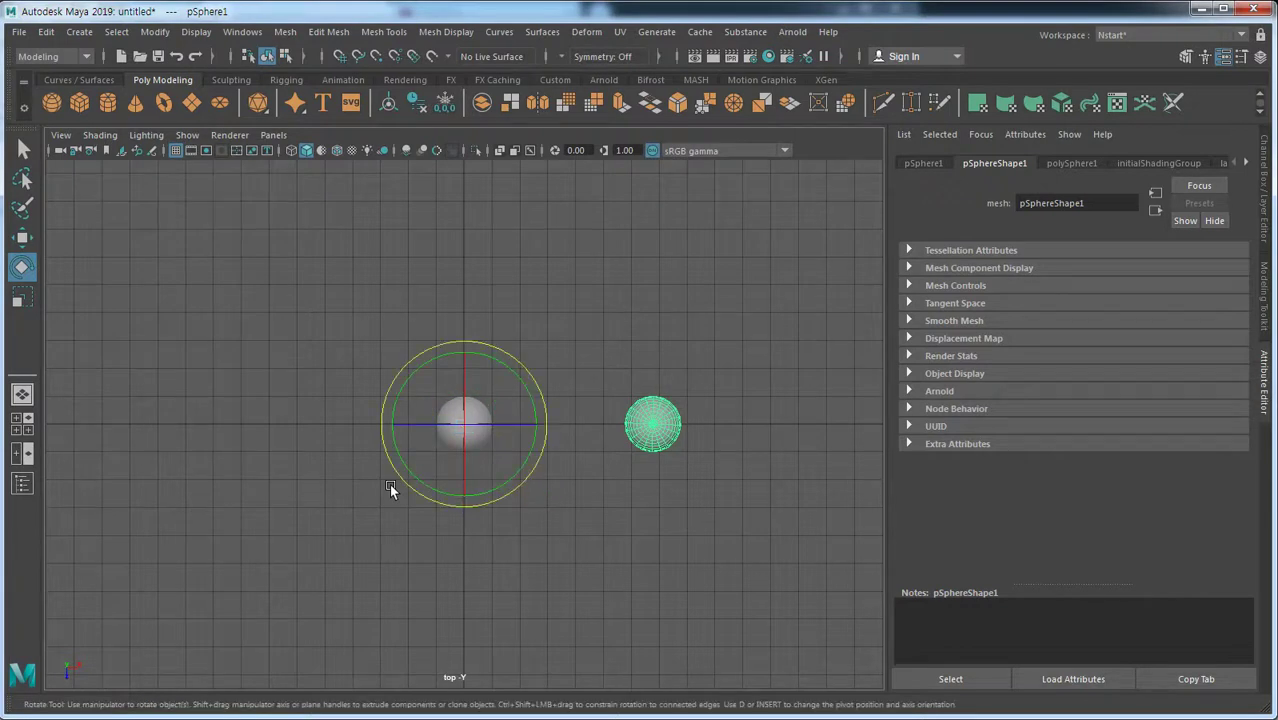
click(569, 559)
click(658, 433)
click(623, 482)
click(470, 427)
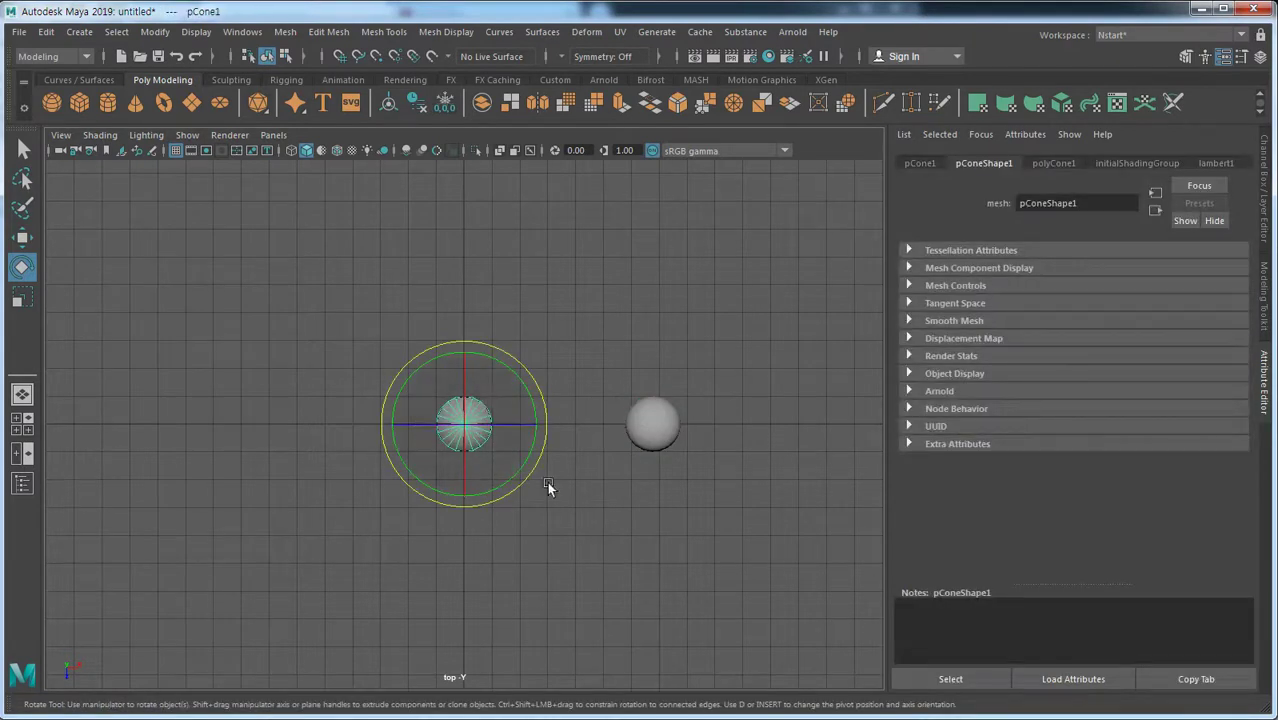
click(572, 503)
click(644, 427)
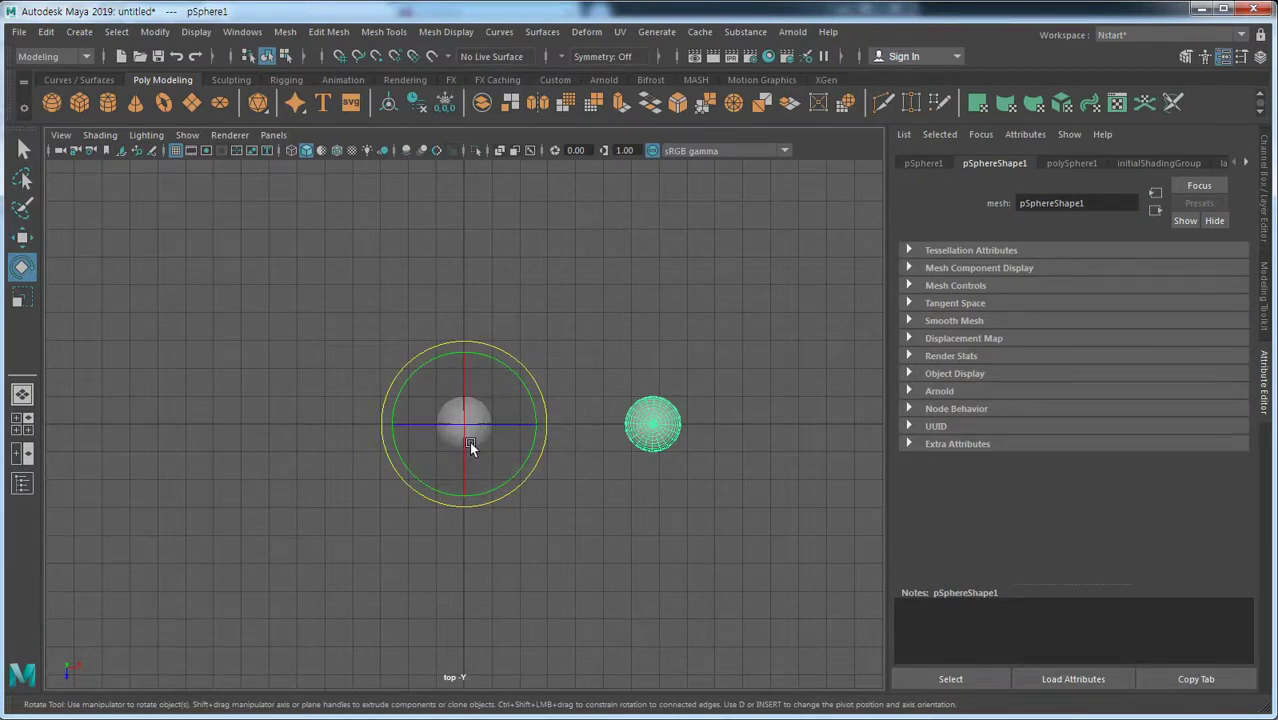
Swing the sphere around the cone to a spot below and right of it, then deselect
mouse_move(529, 447)
mouse_down()
mouse_move(516, 476)
mouse_move(448, 496)
mouse_move(399, 431)
mouse_move(439, 375)
mouse_move(522, 394)
mouse_move(525, 448)
mouse_move(428, 466)
mouse_move(409, 404)
mouse_move(502, 374)
mouse_move(531, 436)
mouse_move(518, 476)
mouse_up()
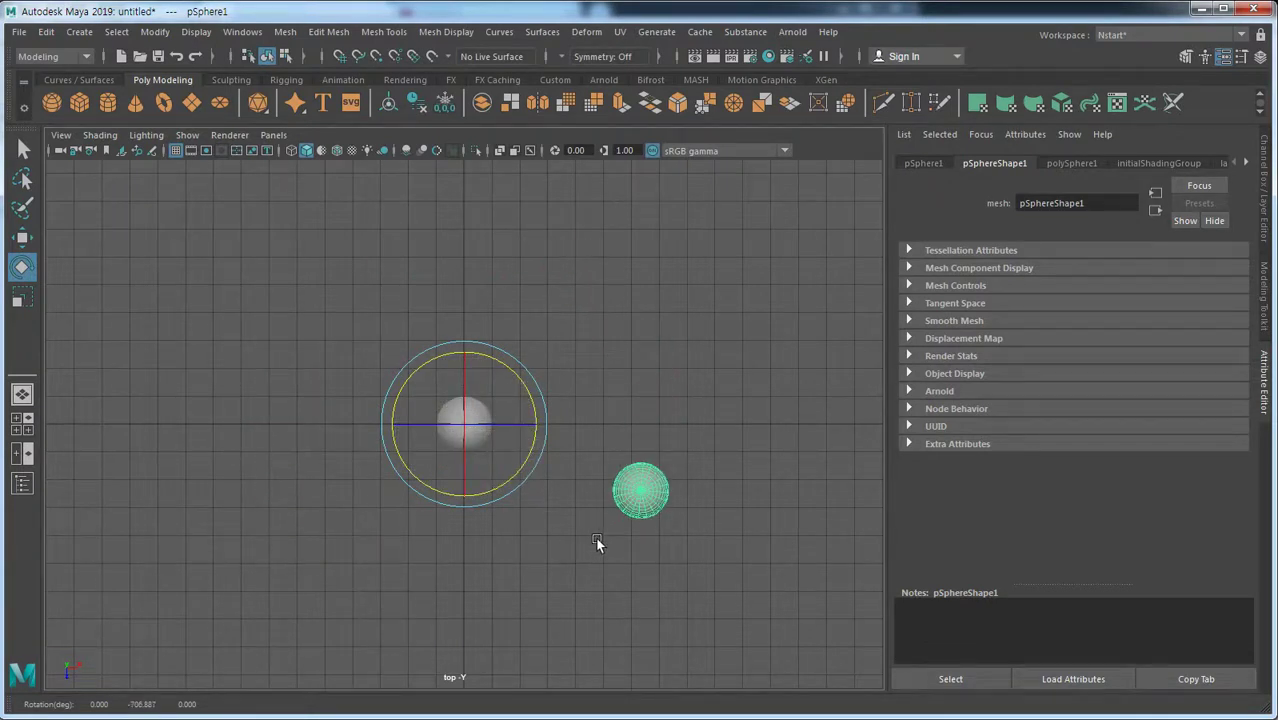
click(577, 520)
click(640, 496)
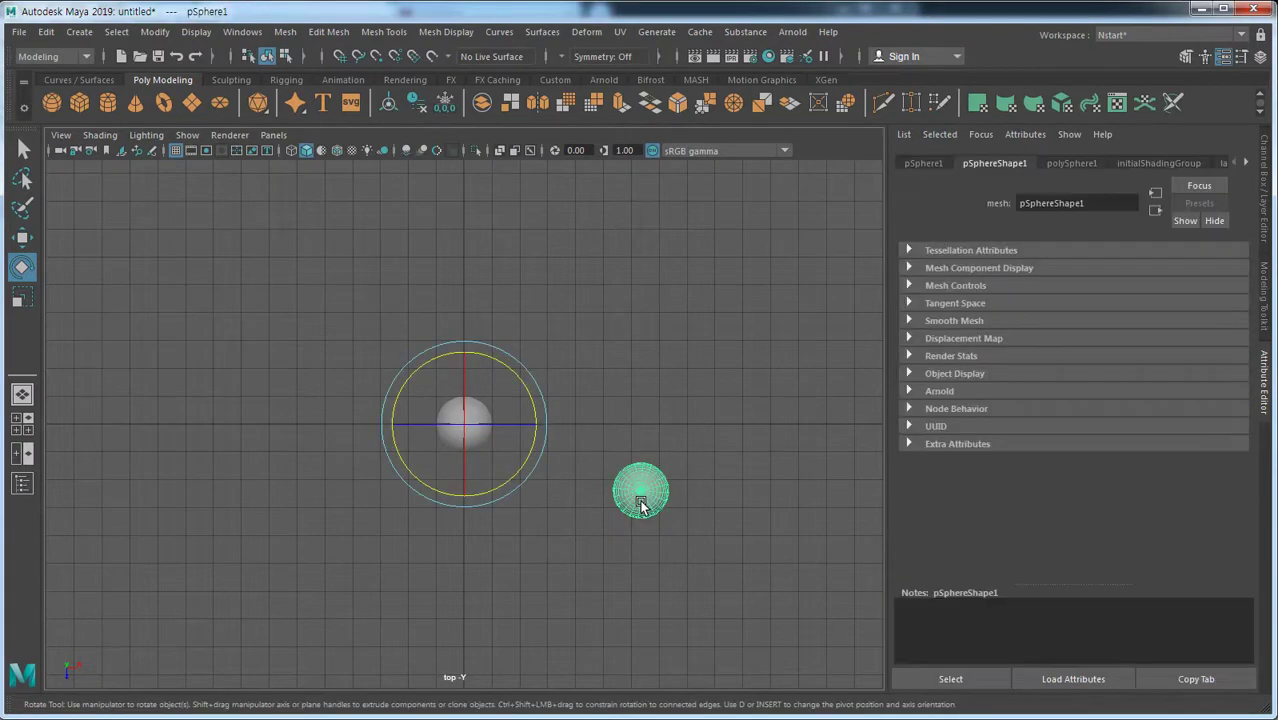
click(745, 521)
Delete the cone and sphere, then add polygon cube pCube1 at the origin
click(462, 428)
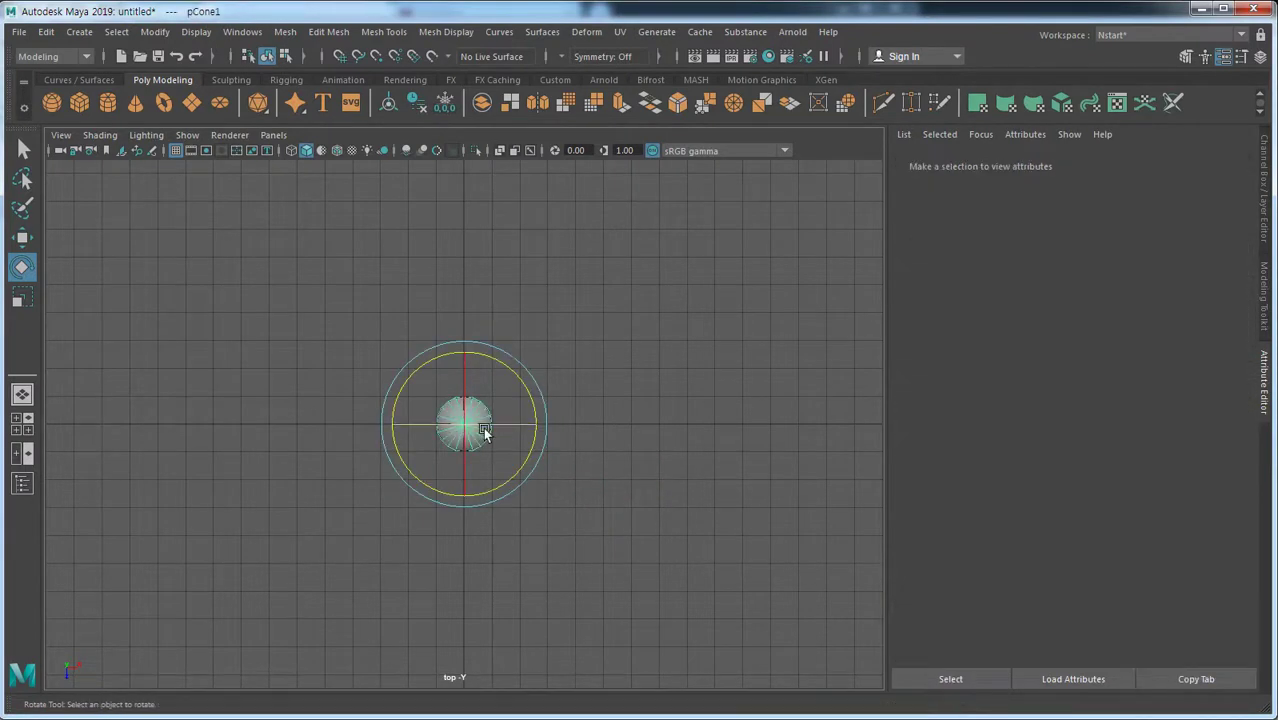
key(Delete)
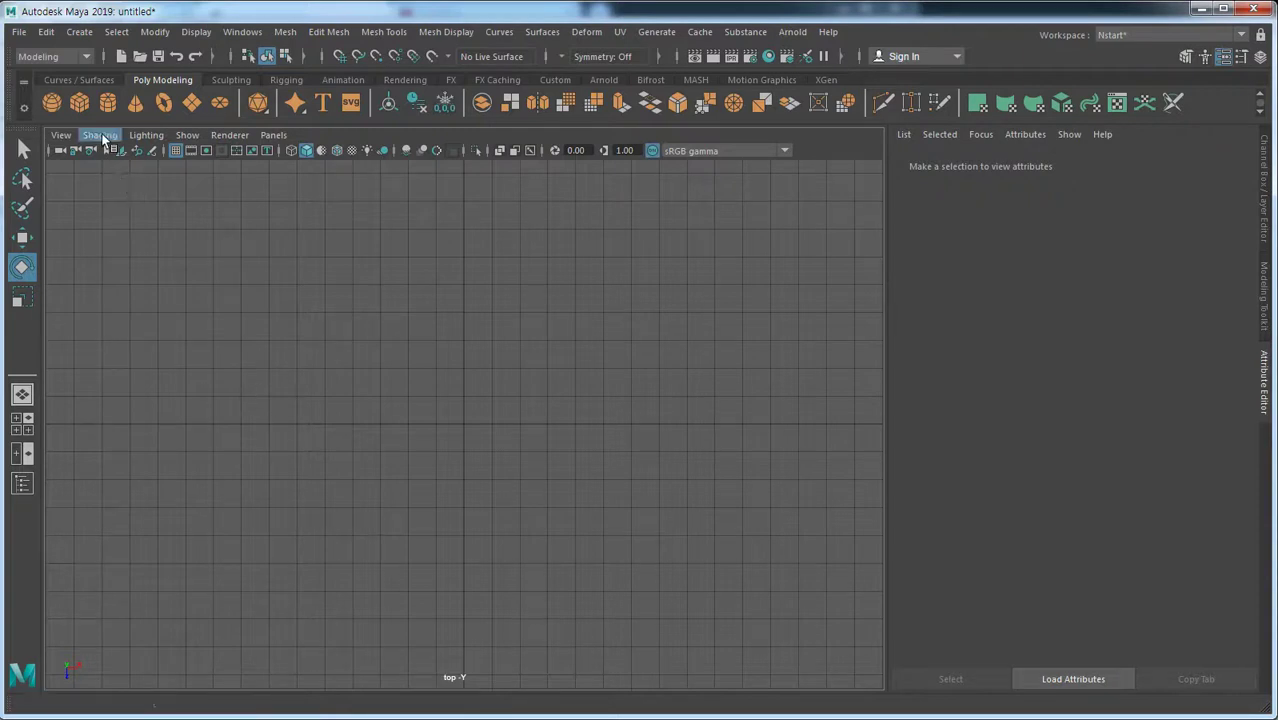
click(80, 101)
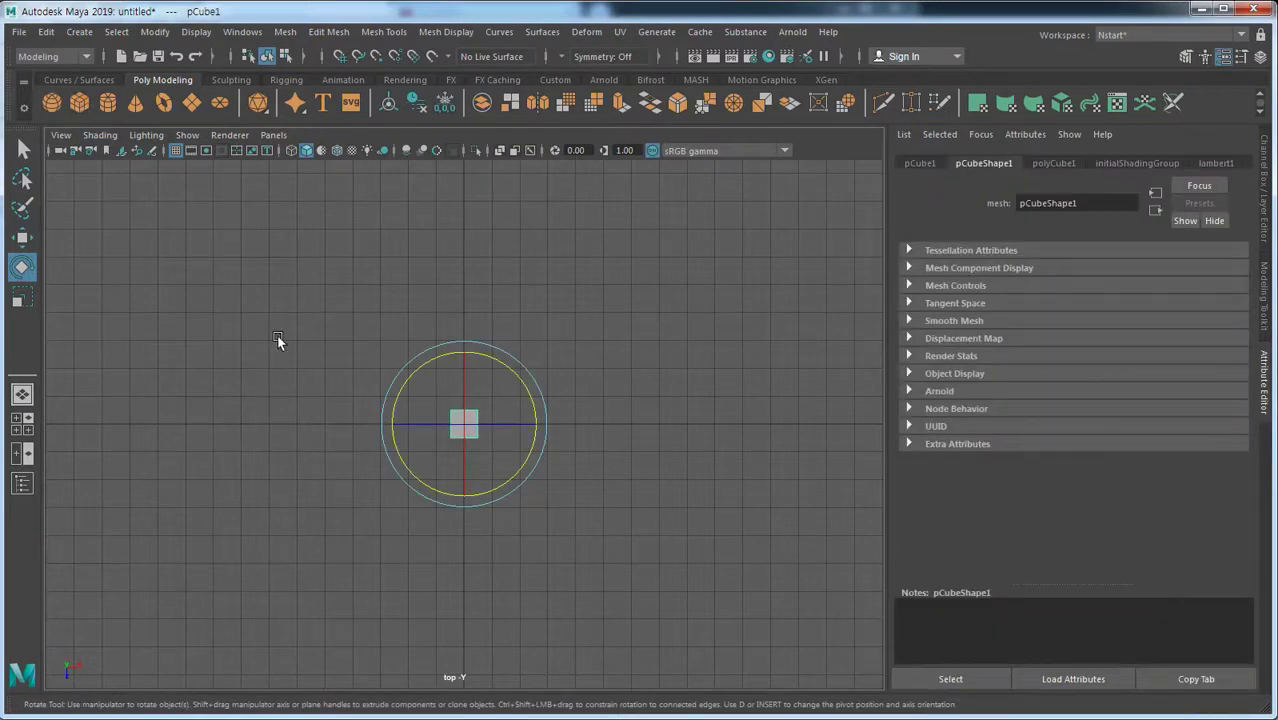
scroll(485, 436, up, 3)
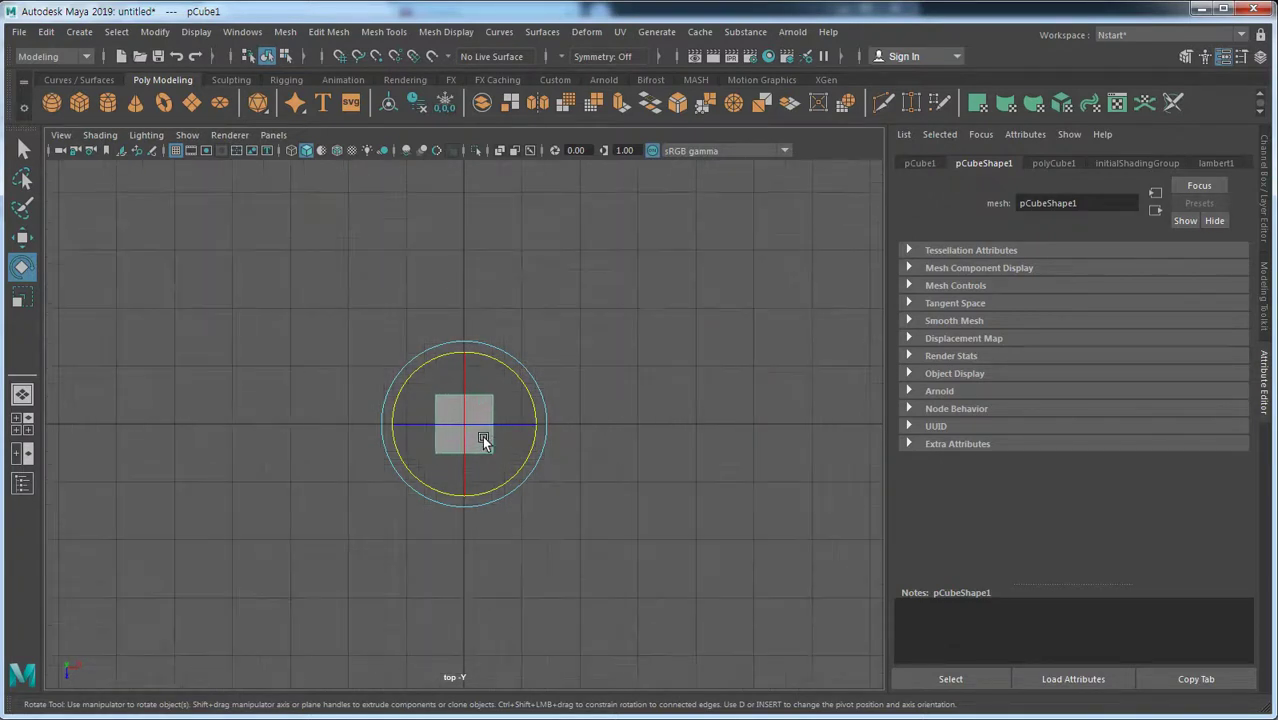
Switch to the Scale tool and lower pCube1's pivot from its centre to its bottom edge
click(22, 299)
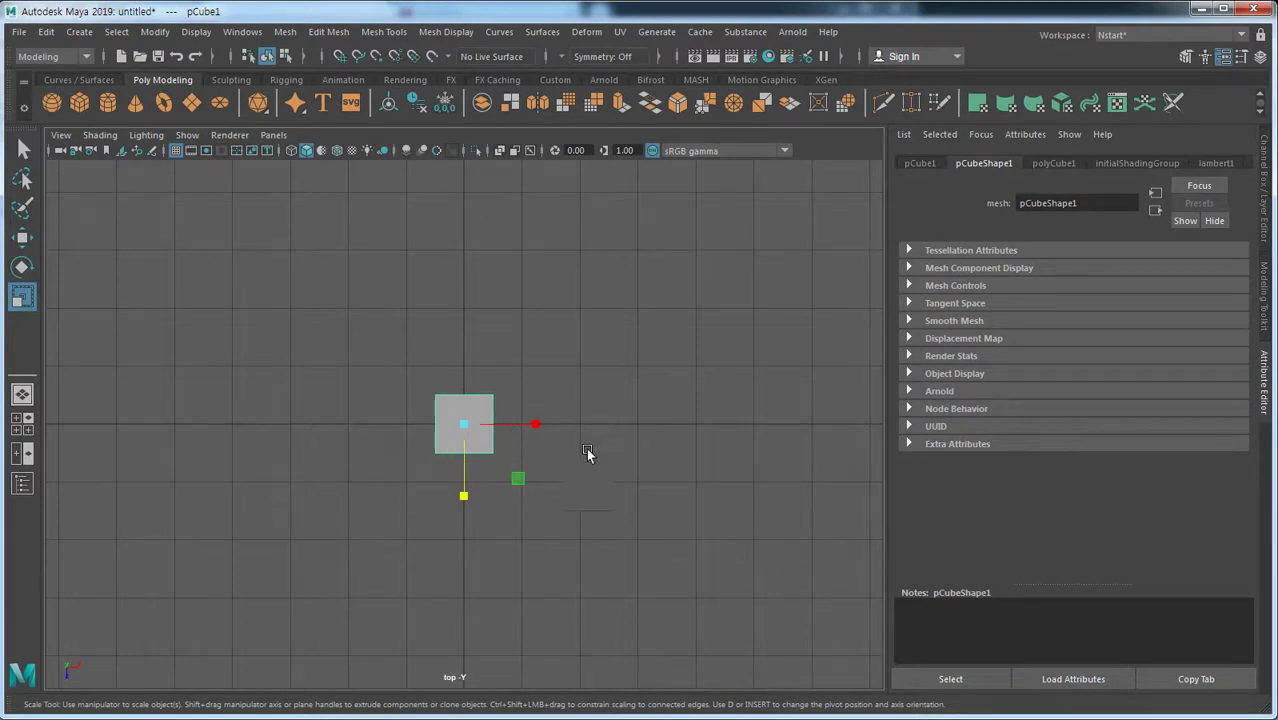
scroll(450, 439, up, 2)
scroll(451, 439, up, 2)
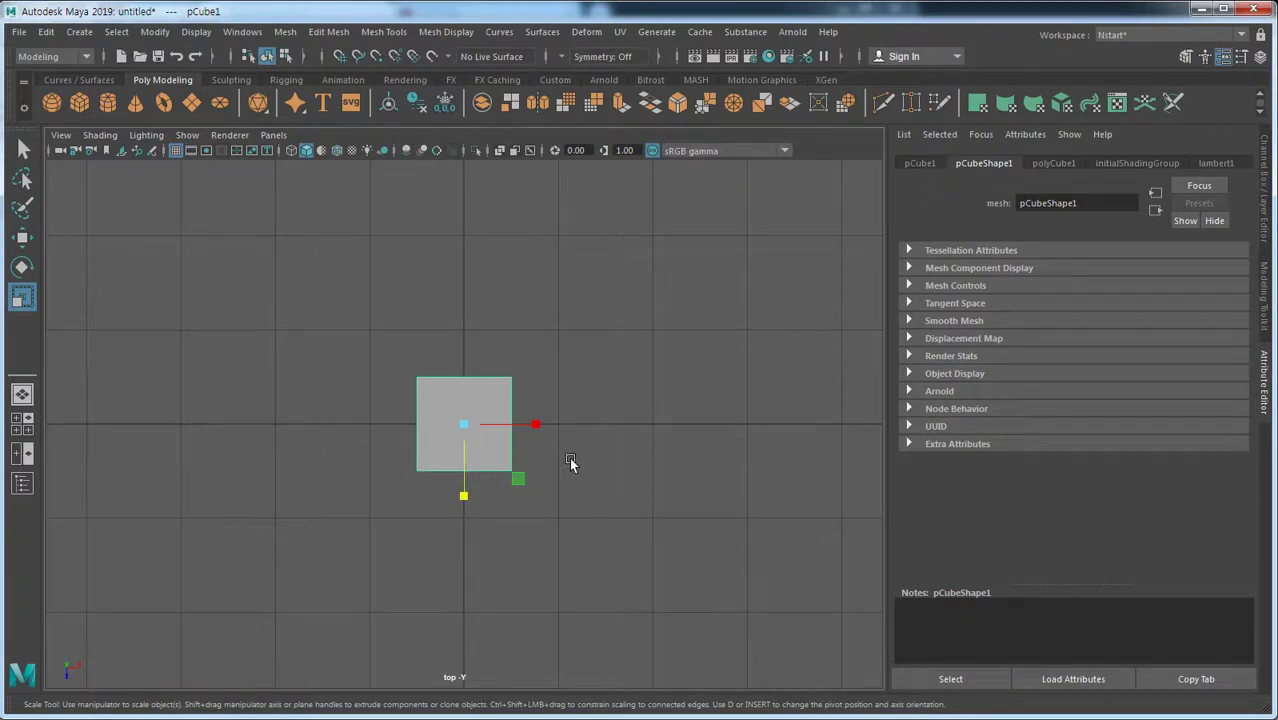
key(Insert)
drag(464, 503, 472, 552)
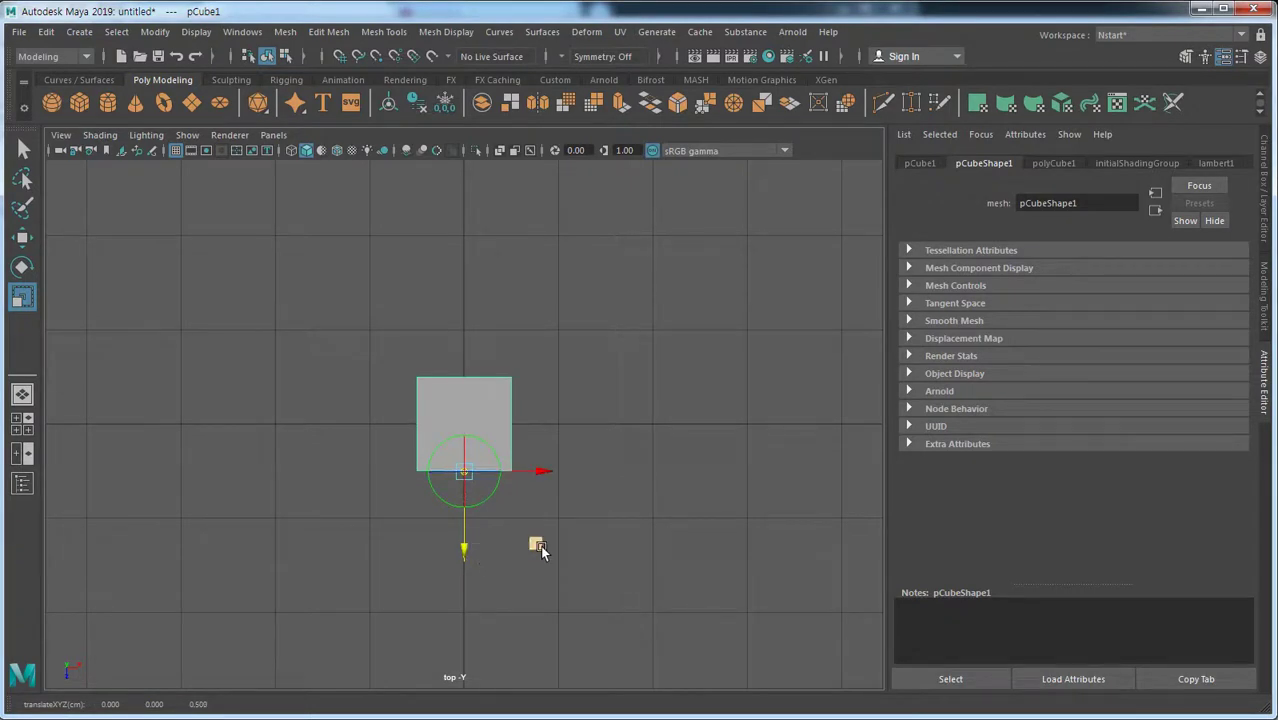
Exit pivot mode and scale pCube1 slightly taller with its bottom edge fixed
key(d)
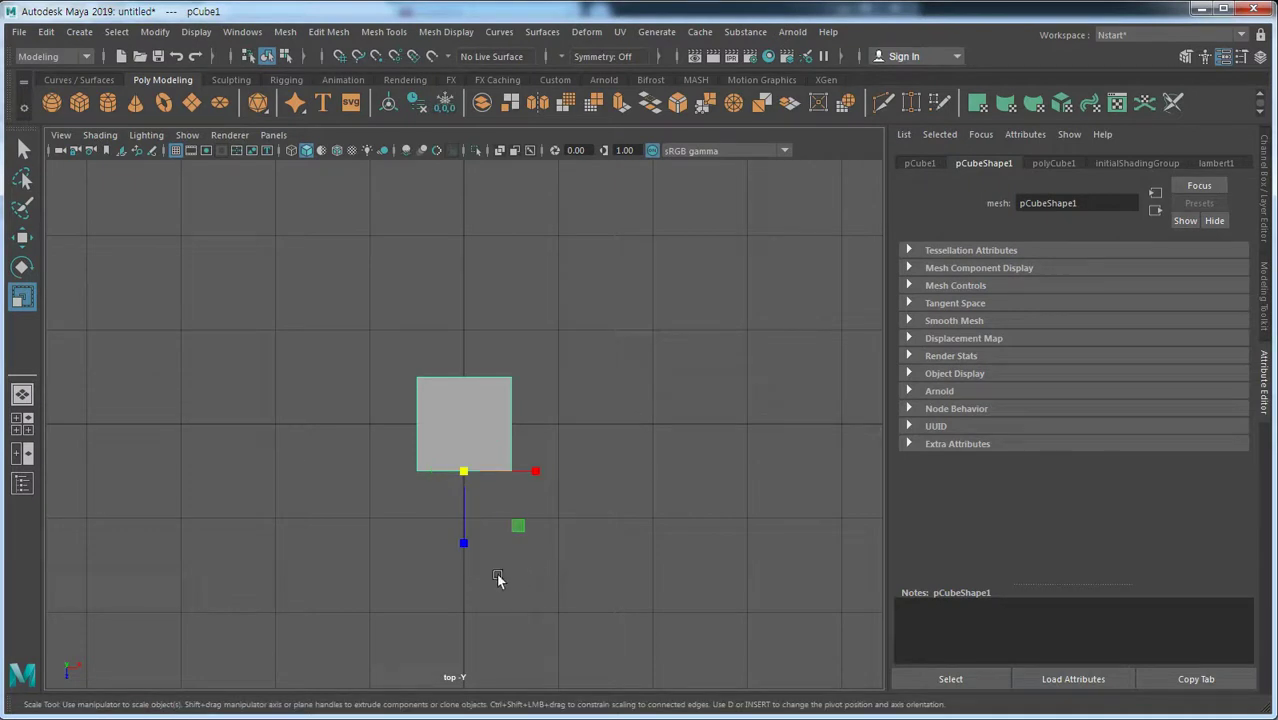
mouse_move(469, 553)
mouse_down()
mouse_move(464, 590)
mouse_move(467, 499)
mouse_move(464, 558)
mouse_move(463, 531)
mouse_up()
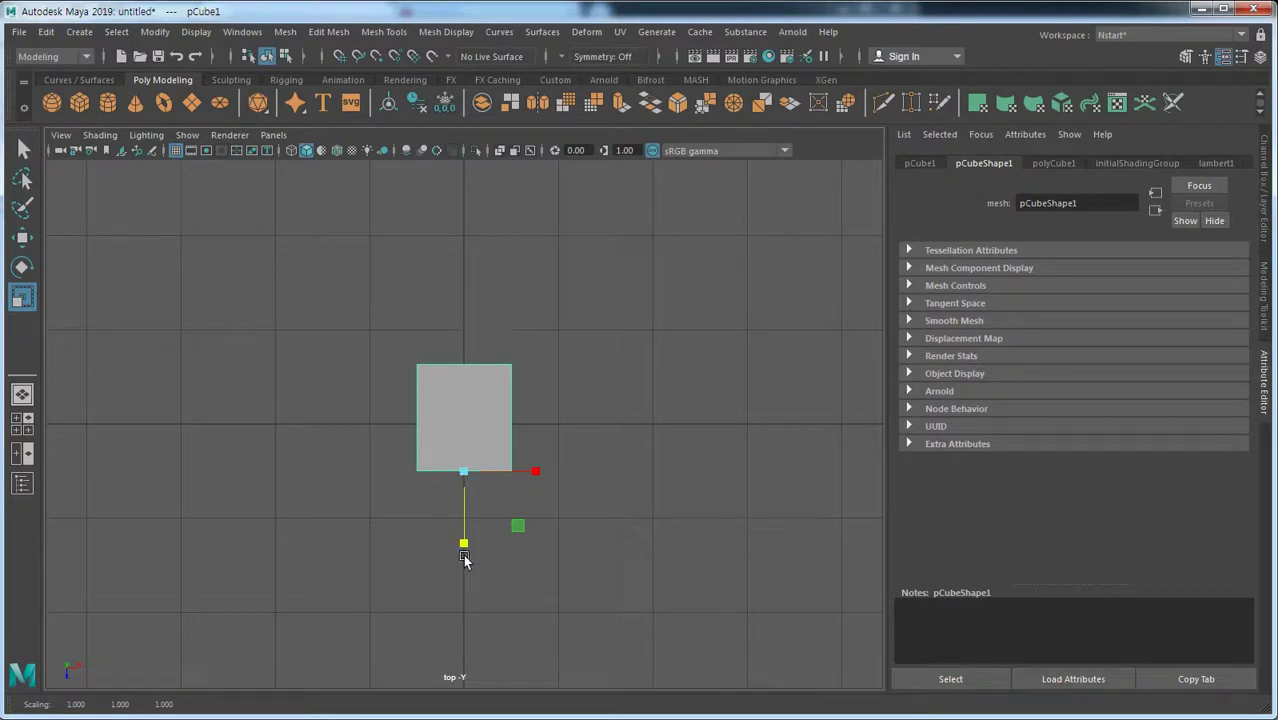
Stretch pCube1 upward to roughly twice its height, keeping the bottom edge anchored
mouse_move(465, 556)
mouse_down()
mouse_move(474, 634)
mouse_move(503, 532)
mouse_move(505, 593)
mouse_up()
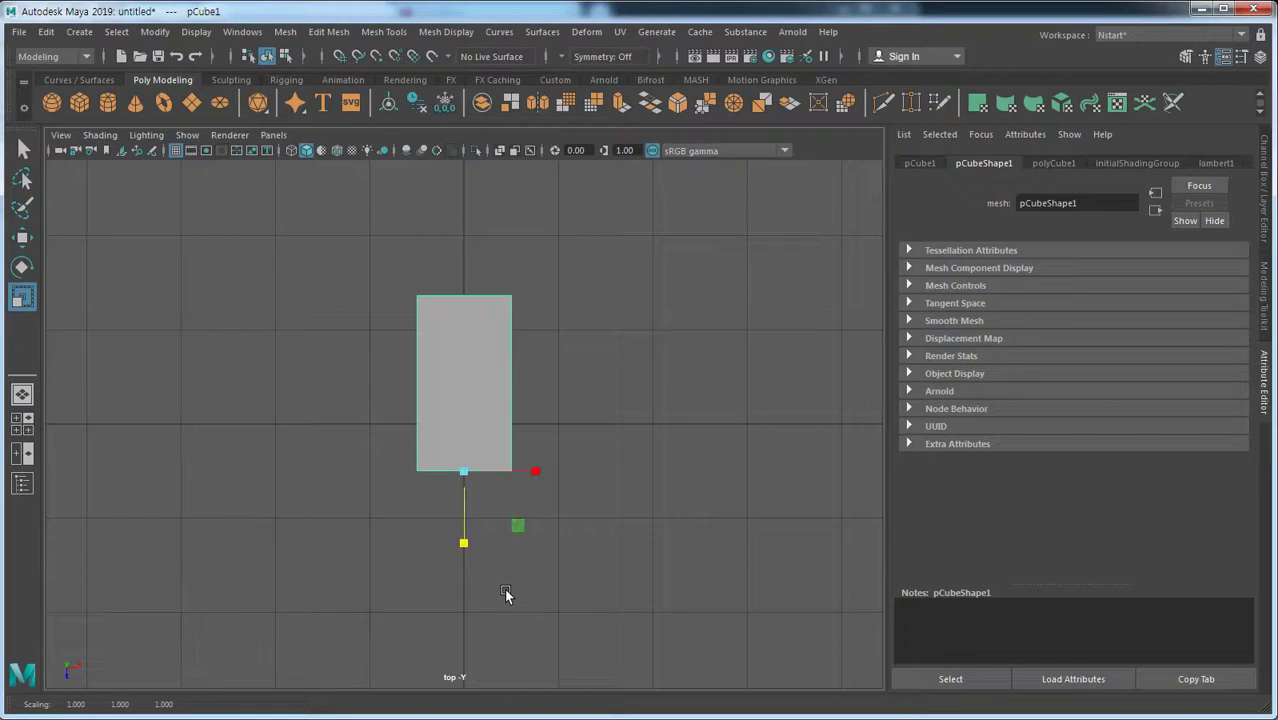